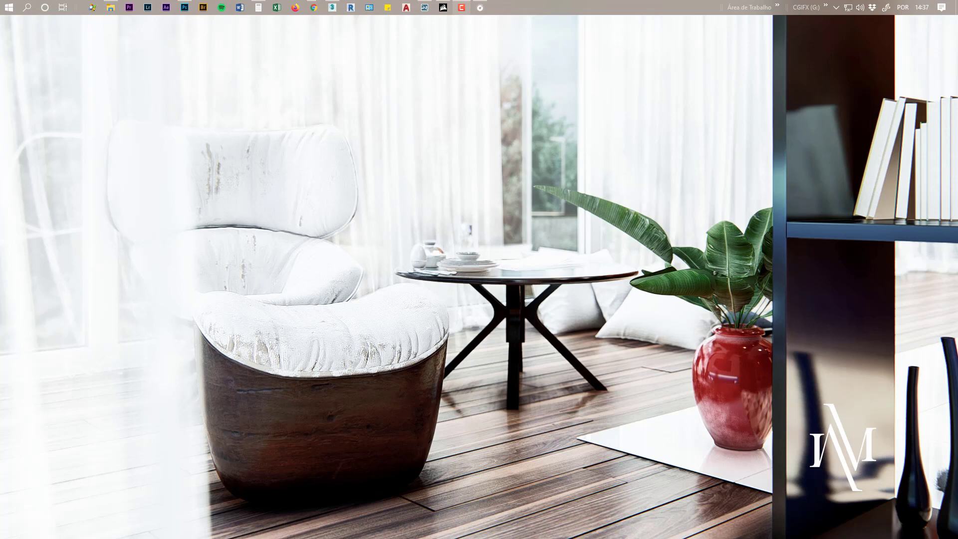
# Step: Switch to 3ds Max, select the textured sphere and display the base Sphere parameters from its modifier stack
pyautogui.click(328, 10)
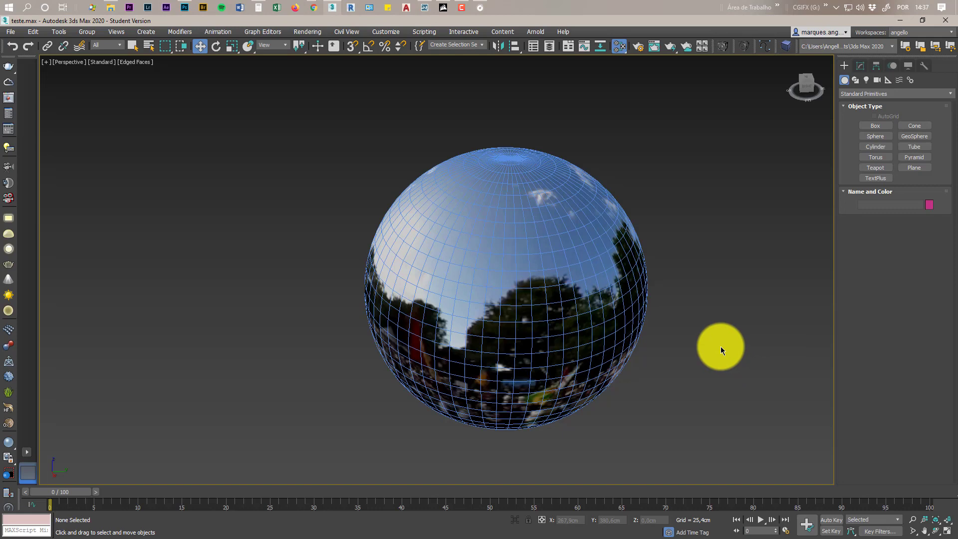
pyautogui.scroll(3, 559, 311)
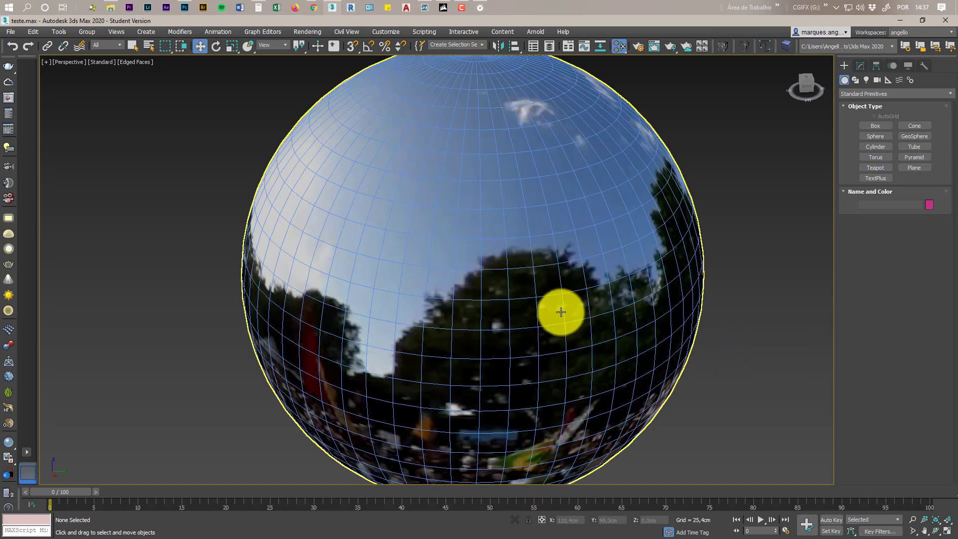
pyautogui.scroll(-3, 561, 312)
pyautogui.click(860, 65)
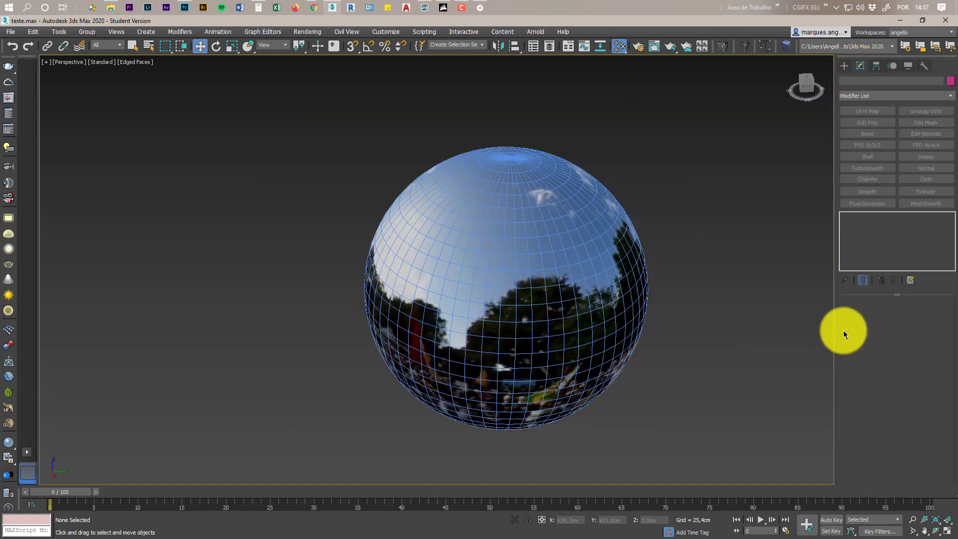
pyautogui.click(844, 66)
pyautogui.click(496, 280)
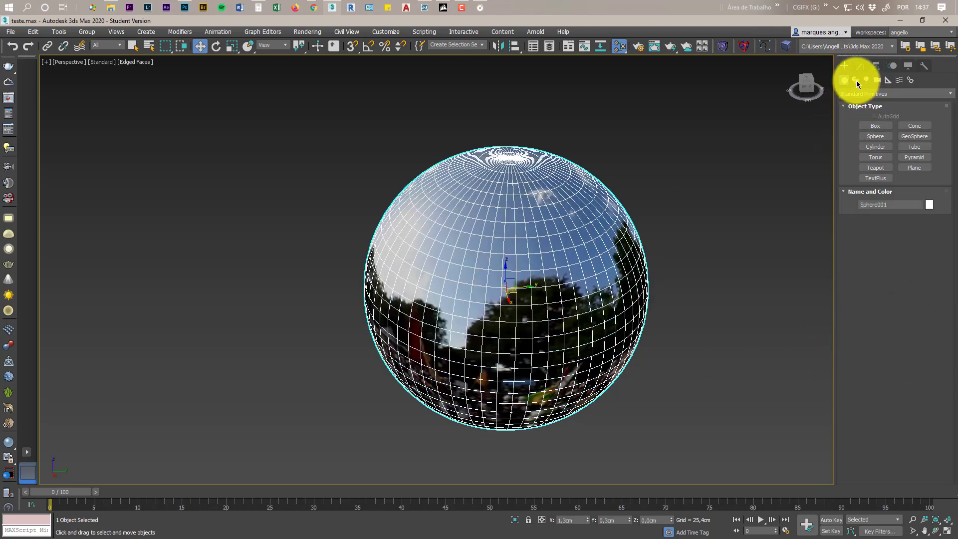
pyautogui.click(860, 65)
pyautogui.click(863, 233)
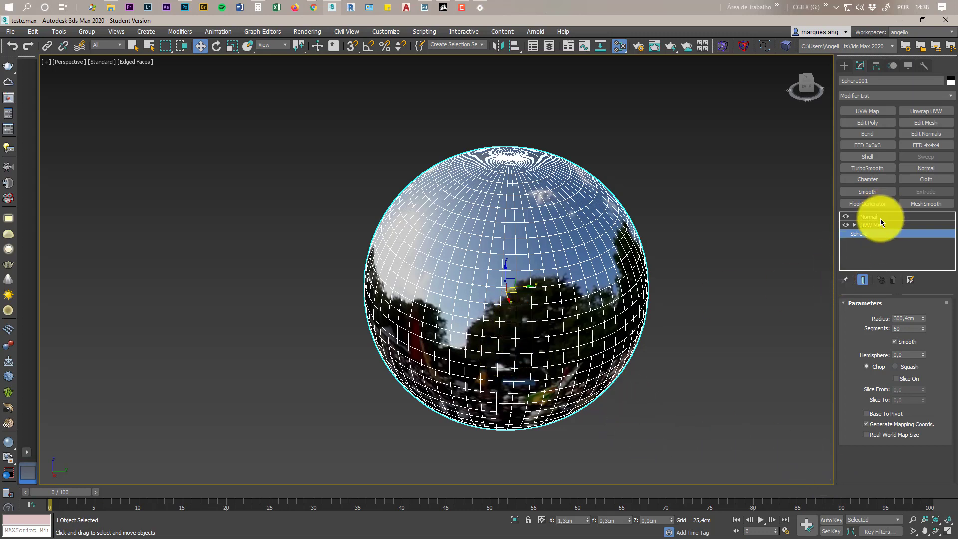
# Step: Examine the settings of the sphere's Normal and UVW Map modifiers and look over its mapped texture
pyautogui.scroll(3, 516, 272)
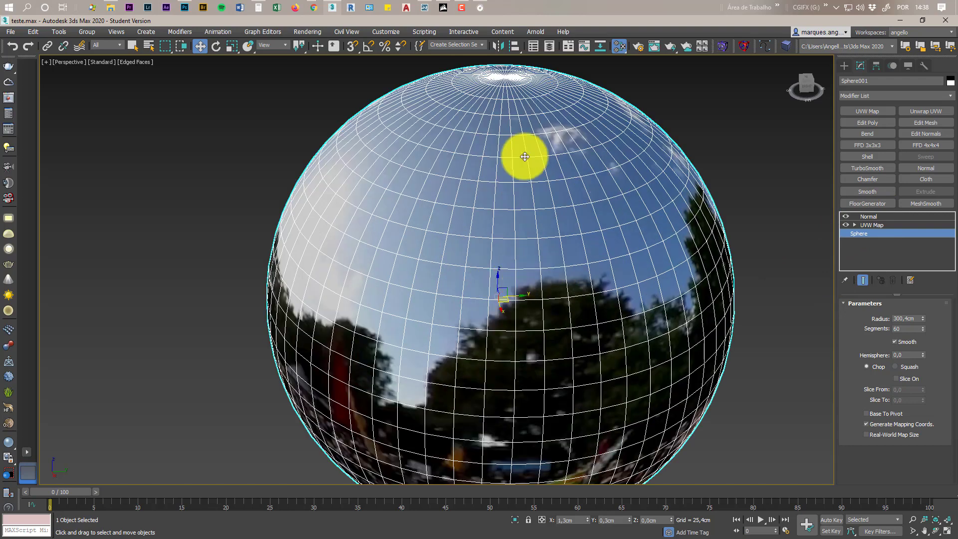
pyautogui.scroll(-3, 548, 248)
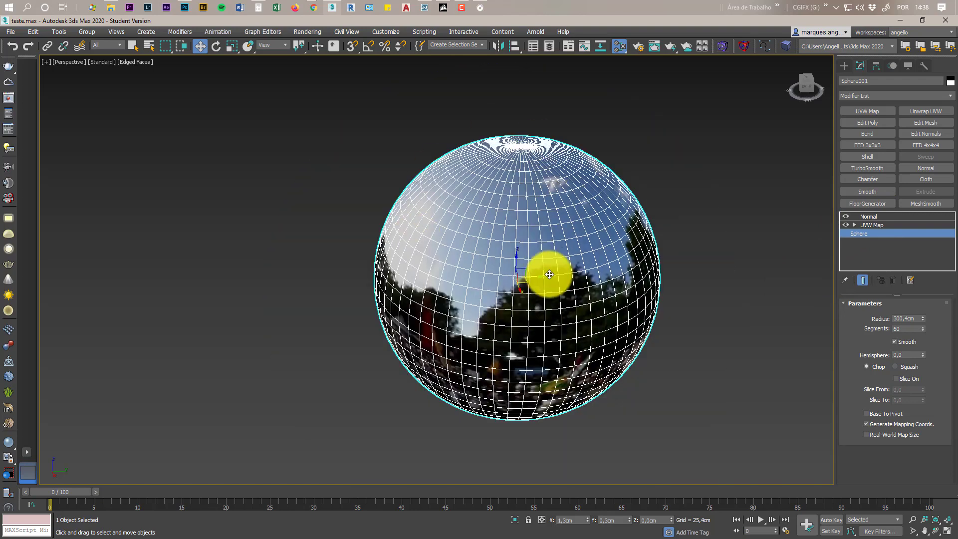
pyautogui.scroll(3, 543, 245)
pyautogui.click(876, 217)
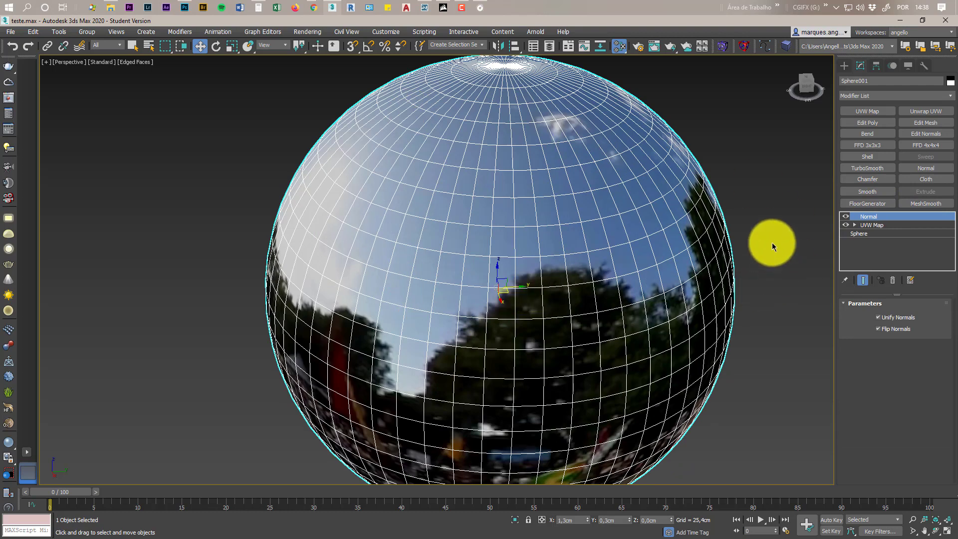
pyautogui.click(876, 225)
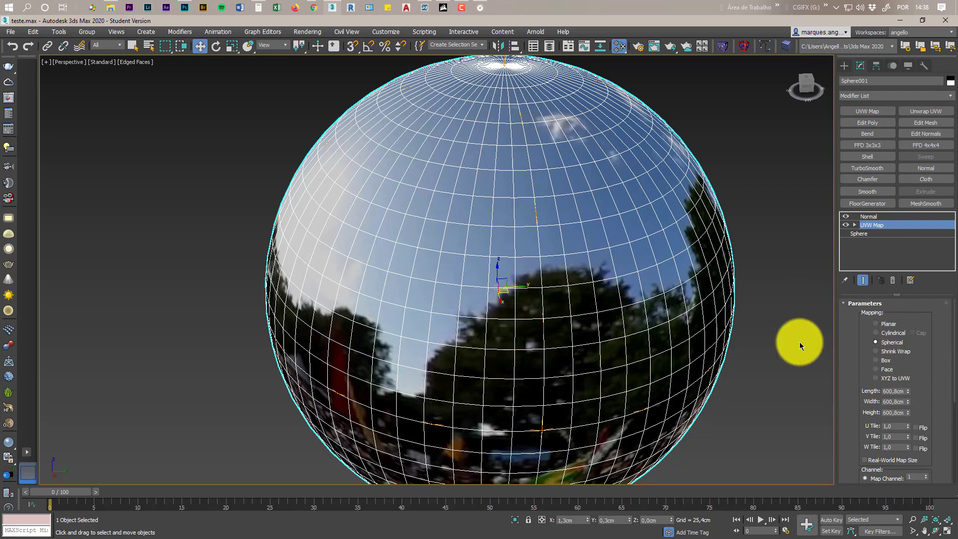
pyautogui.moveTo(572, 282)
pyautogui.mouseDown(button='middle')
pyautogui.moveTo(573, 257)
pyautogui.moveTo(575, 278)
pyautogui.mouseUp(button='middle')
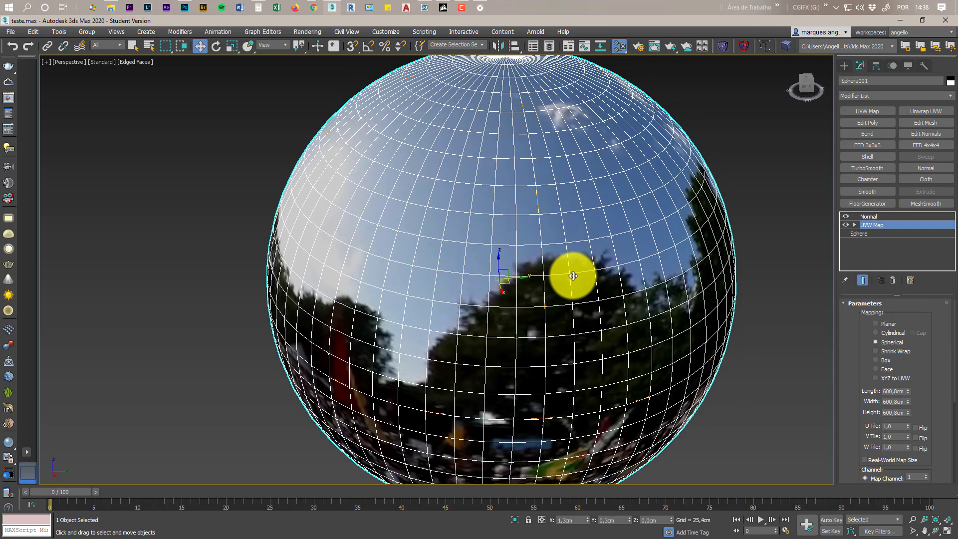
pyautogui.scroll(-3, 573, 276)
pyautogui.scroll(3, 556, 287)
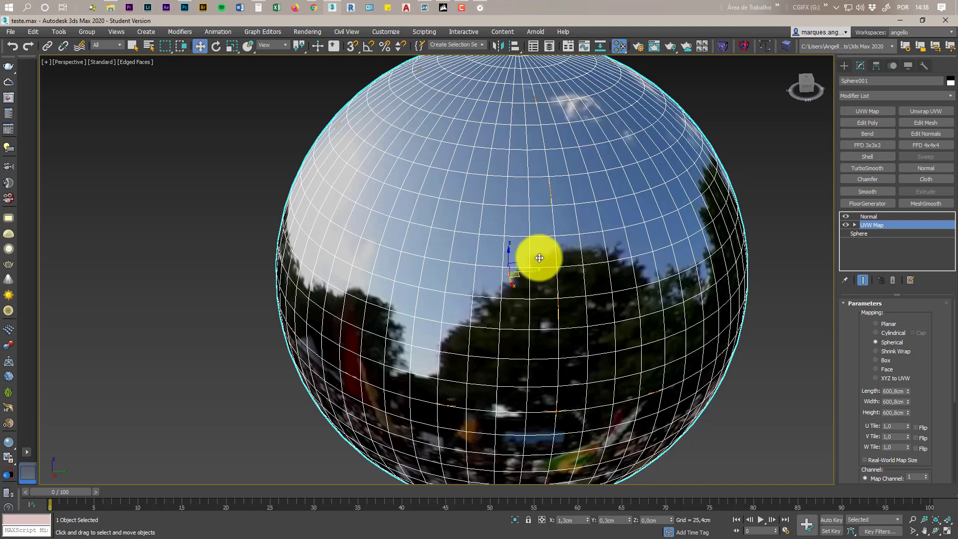
pyautogui.moveTo(591, 268); pyautogui.dragTo(583, 259, button='middle')
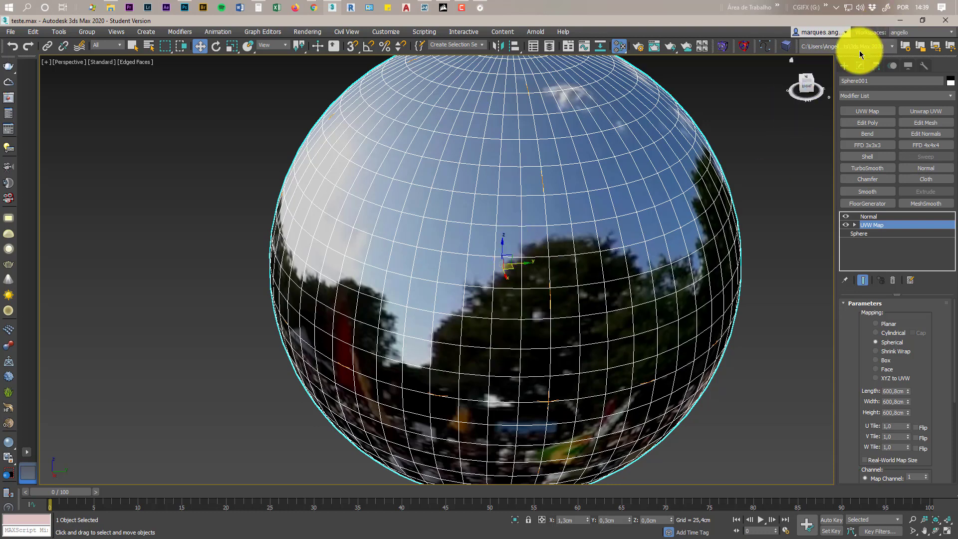
pyautogui.keyDown('alt'); pyautogui.moveTo(565, 215); pyautogui.dragTo(509, 220, button='middle'); pyautogui.keyUp('alt')
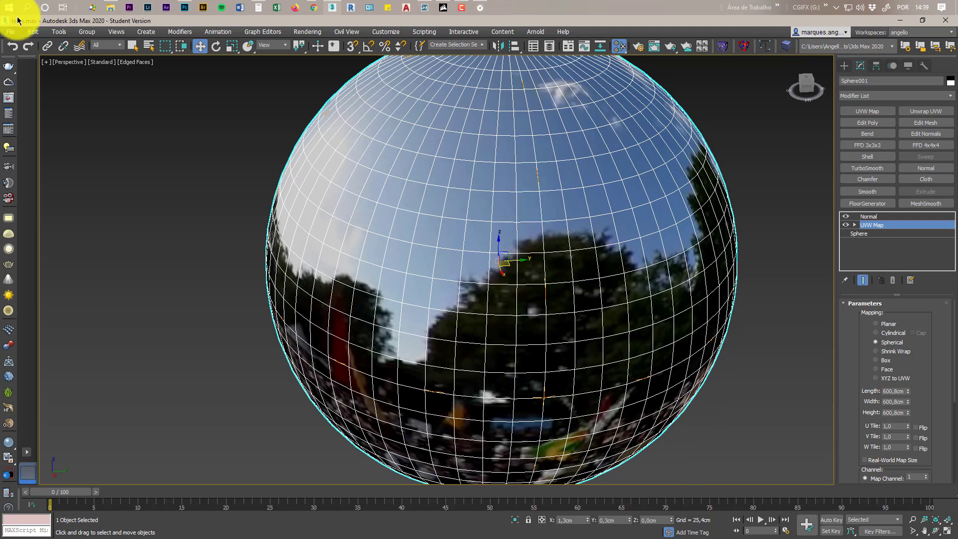
# Step: Open the FBX export to view the Lumion 10.0 Library folder, cancel the export and minimize 3ds Max
pyautogui.click(10, 31)
pyautogui.moveTo(60, 180)
pyautogui.click(167, 189)
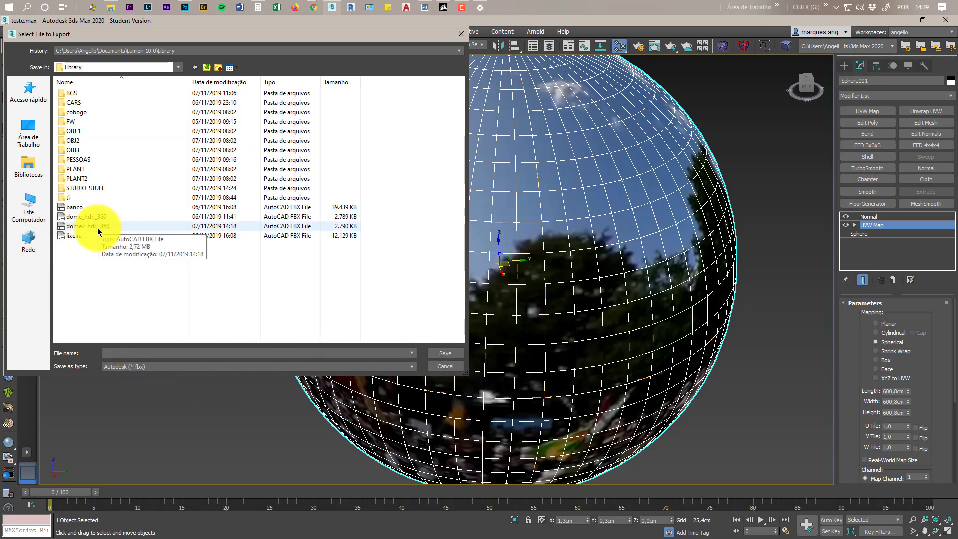
pyautogui.click(445, 365)
pyautogui.click(900, 21)
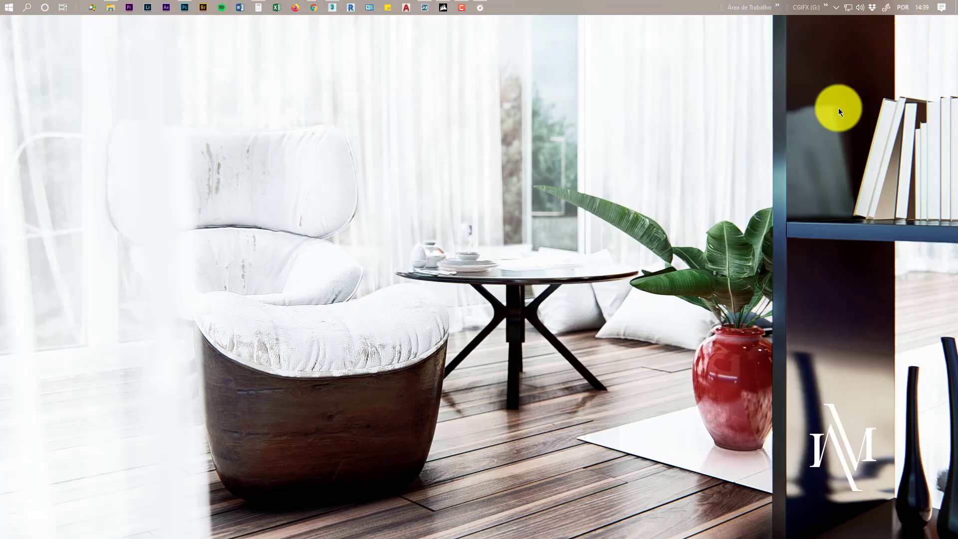
# Step: Switch to Lumion, lower the sun height slightly and set the sun brightness to about half
pyautogui.click(425, 9)
pyautogui.moveTo(524, 289); pyautogui.dragTo(607, 264, button='right')
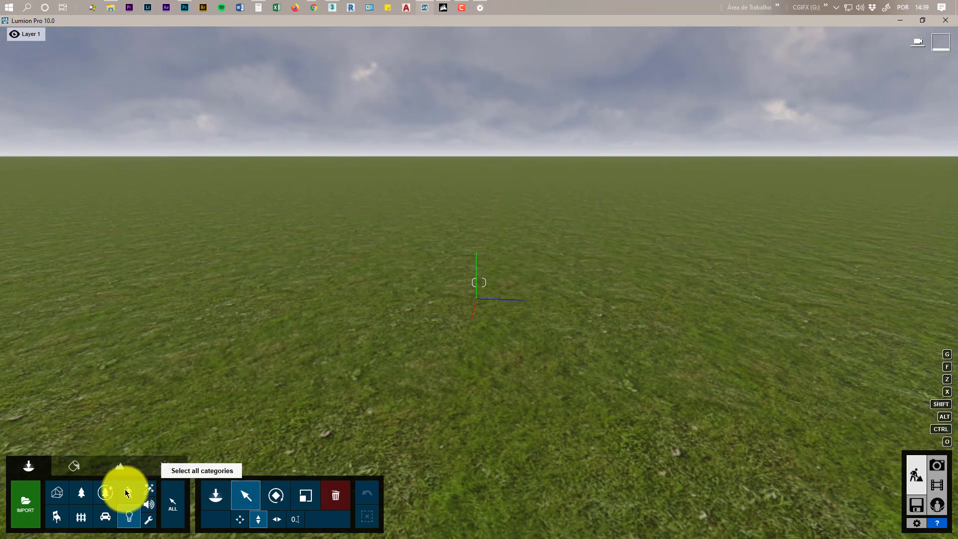
pyautogui.click(166, 462)
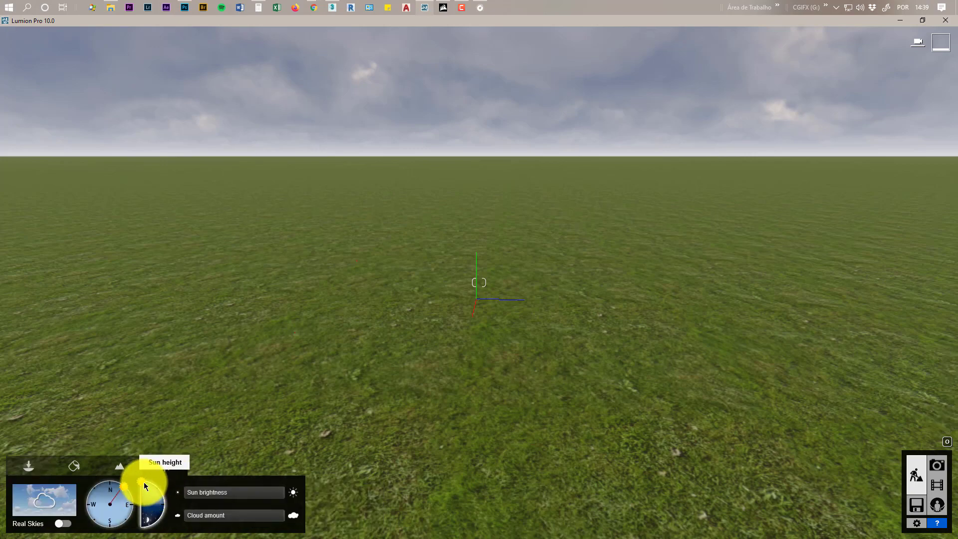
pyautogui.moveTo(144, 482)
pyautogui.mouseDown()
pyautogui.moveTo(163, 501)
pyautogui.moveTo(157, 486)
pyautogui.mouseUp()
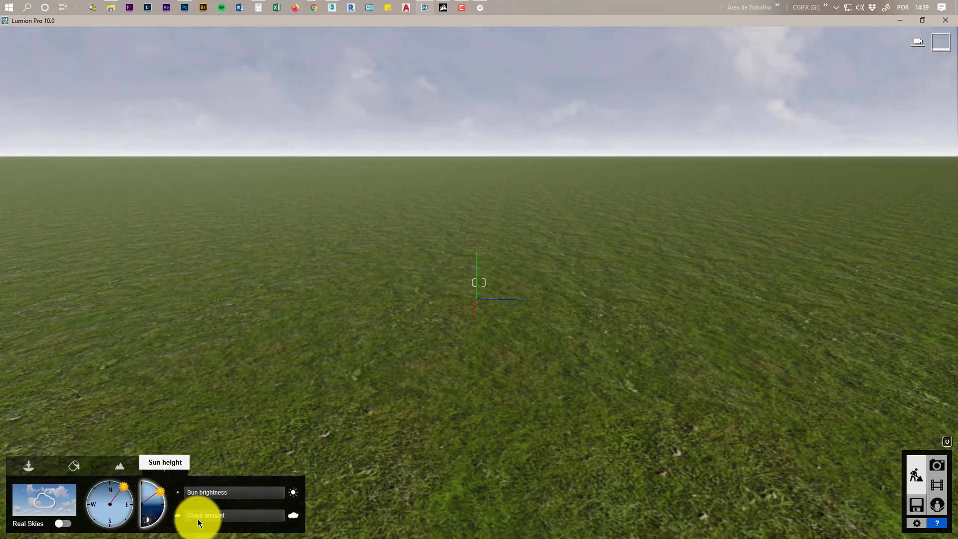
pyautogui.moveTo(225, 489)
pyautogui.mouseDown()
pyautogui.moveTo(263, 495)
pyautogui.moveTo(236, 497)
pyautogui.mouseUp()
pyautogui.moveTo(576, 338); pyautogui.dragTo(564, 320, button='right')
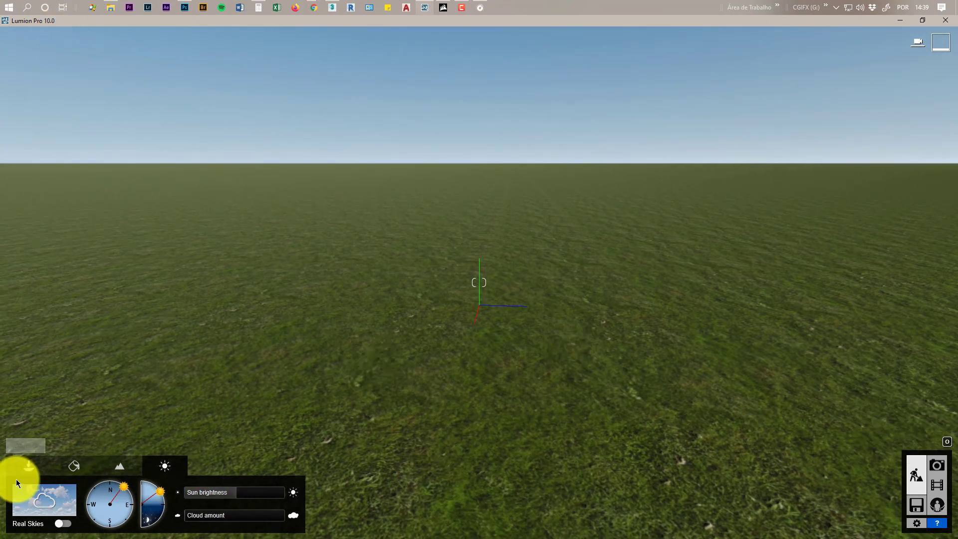
# Step: Return to object editing and make the base layer with the curved studio backdrop visible
pyautogui.click(27, 468)
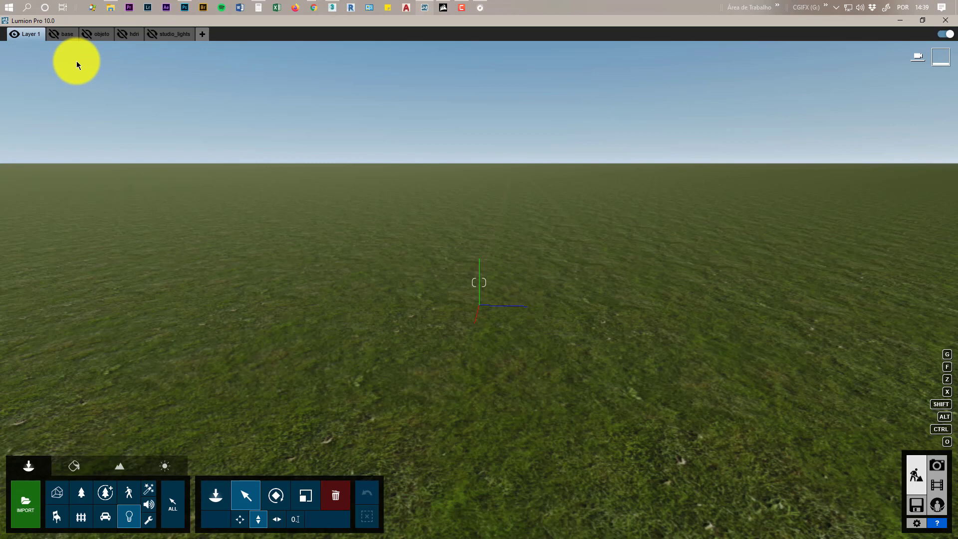
pyautogui.click(57, 37)
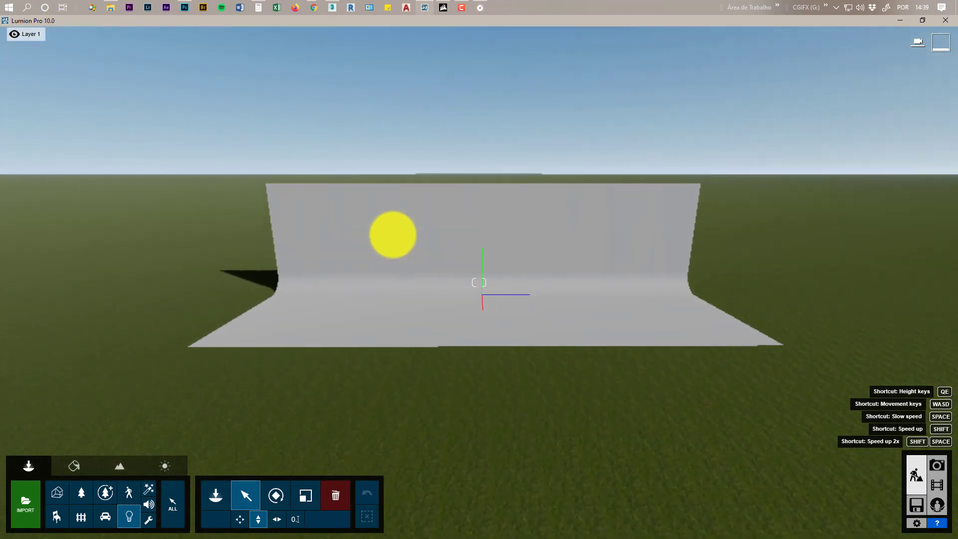
pyautogui.press('w')
pyautogui.moveTo(392, 234); pyautogui.dragTo(391, 234, button='right')
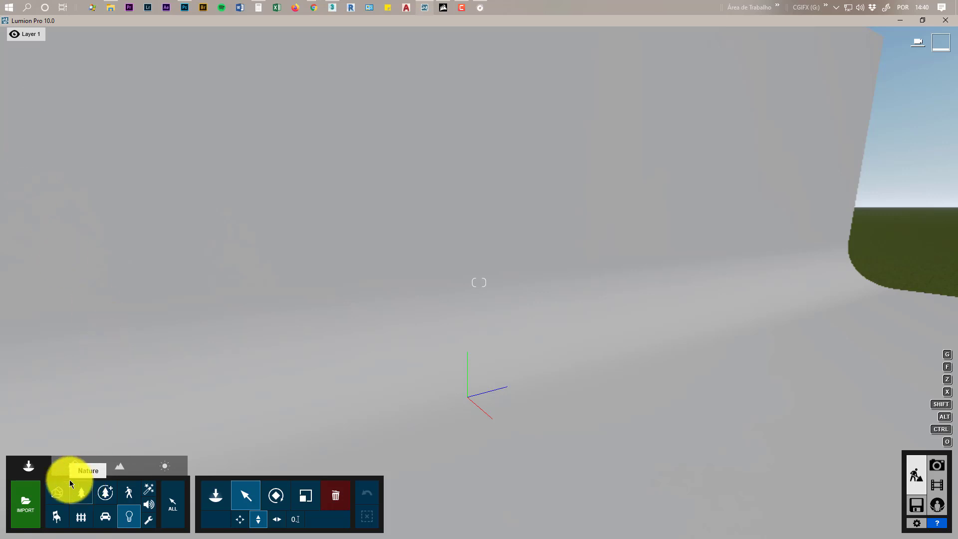
# Step: Set the object category to imported models and return to object selection without placing anything
pyautogui.click(216, 495)
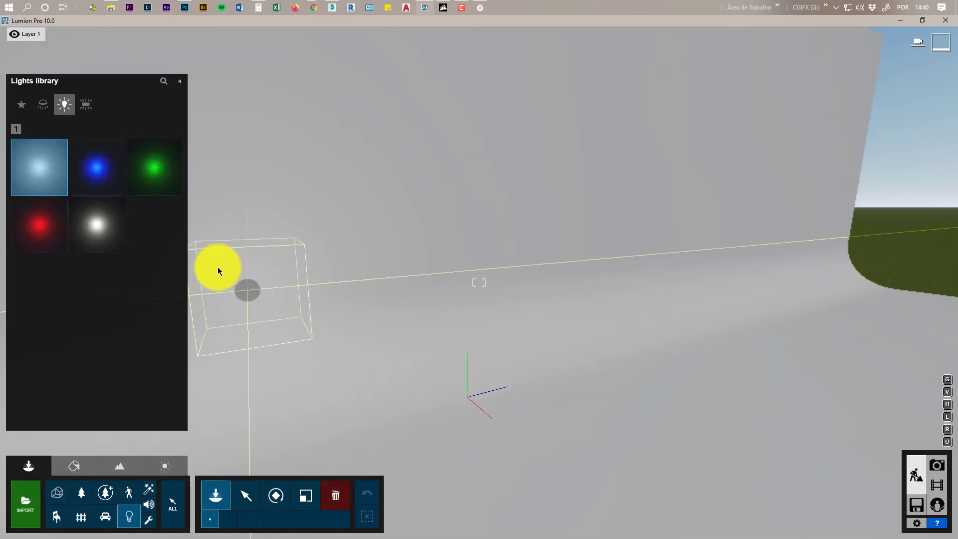
pyautogui.click(61, 496)
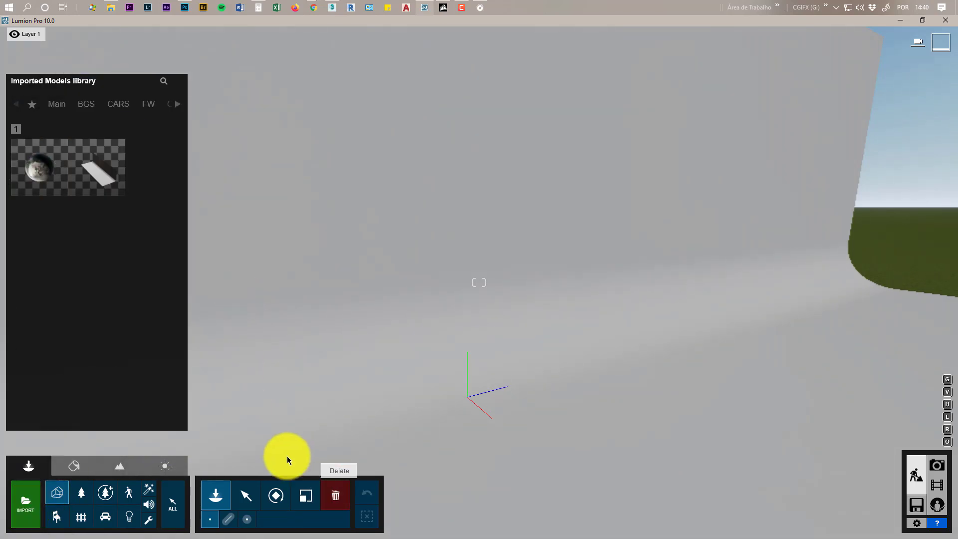
pyautogui.click(244, 496)
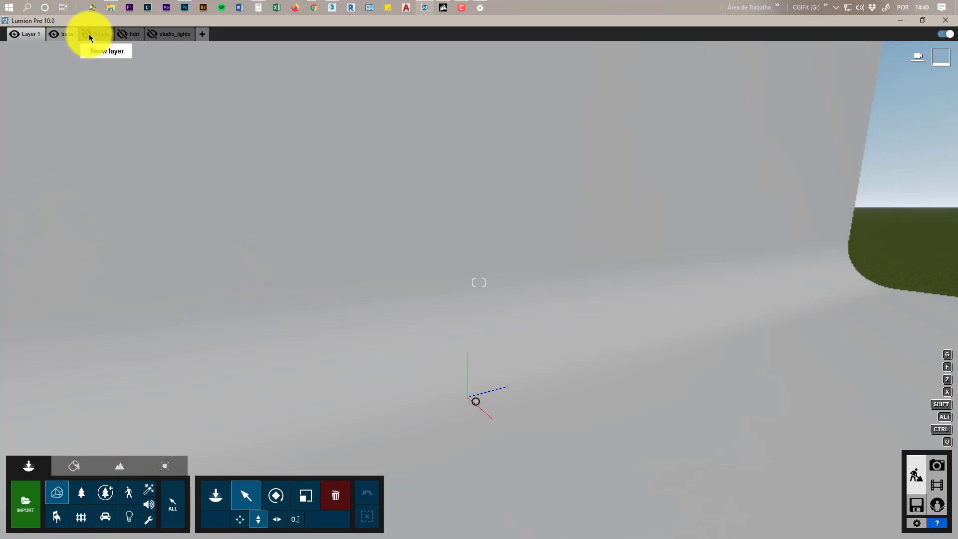
# Step: Make the objeto layer visible and view the shader ball on its grid floor up close
pyautogui.click(90, 36)
pyautogui.moveTo(434, 395); pyautogui.dragTo(434, 395, button='right')
pyautogui.press('w')
pyautogui.press('w')
pyautogui.press('s')
pyautogui.press('w')
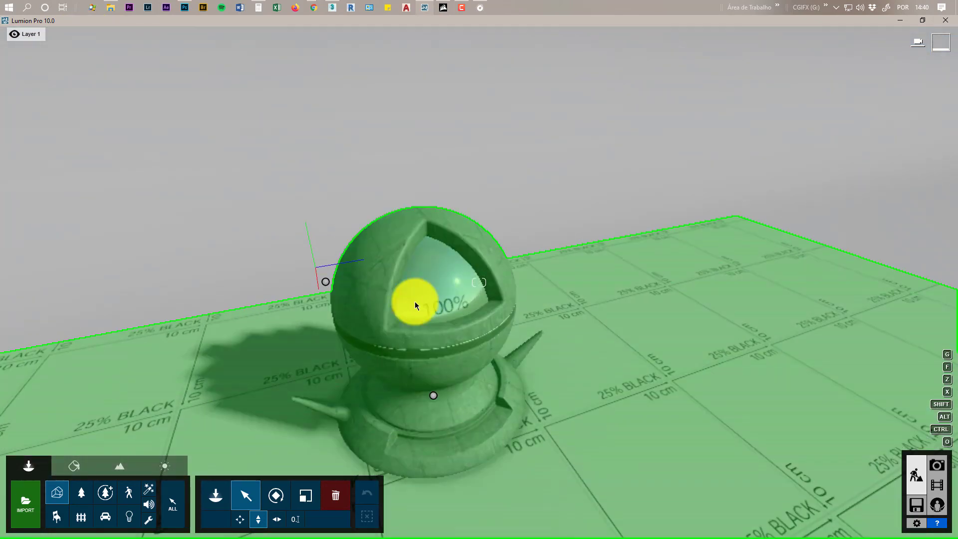
pyautogui.press('s')
pyautogui.press('w')
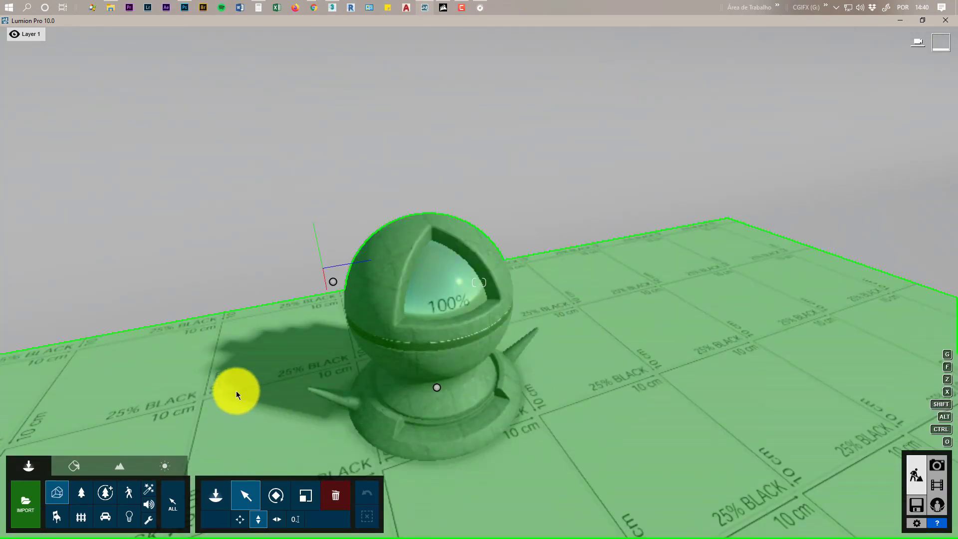
pyautogui.moveTo(321, 342); pyautogui.dragTo(322, 345, button='right')
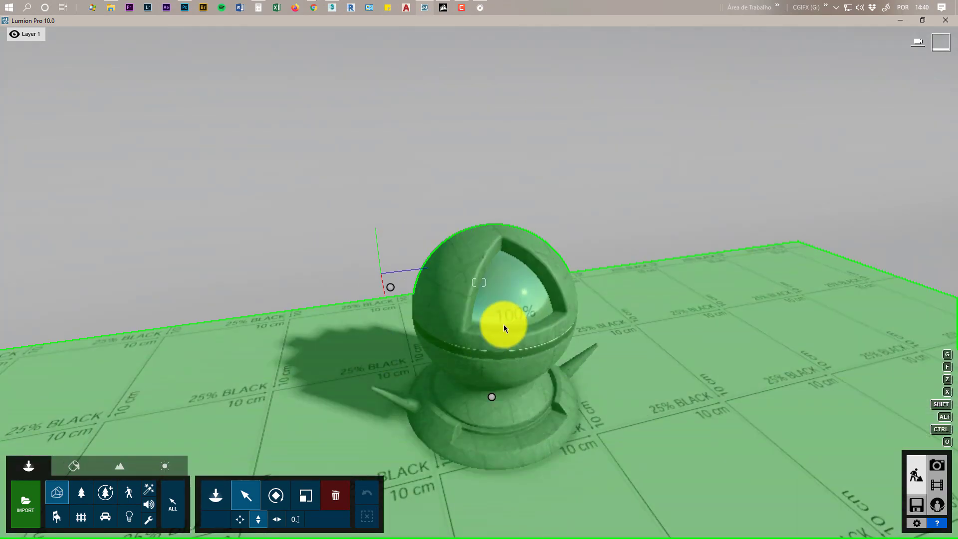
pyautogui.press('s')
pyautogui.press('d')
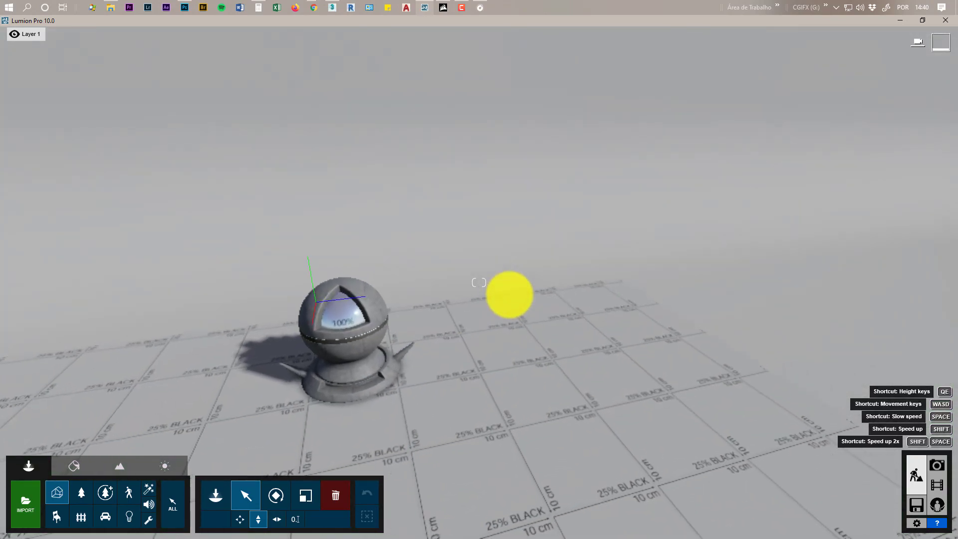
pyautogui.press('q')
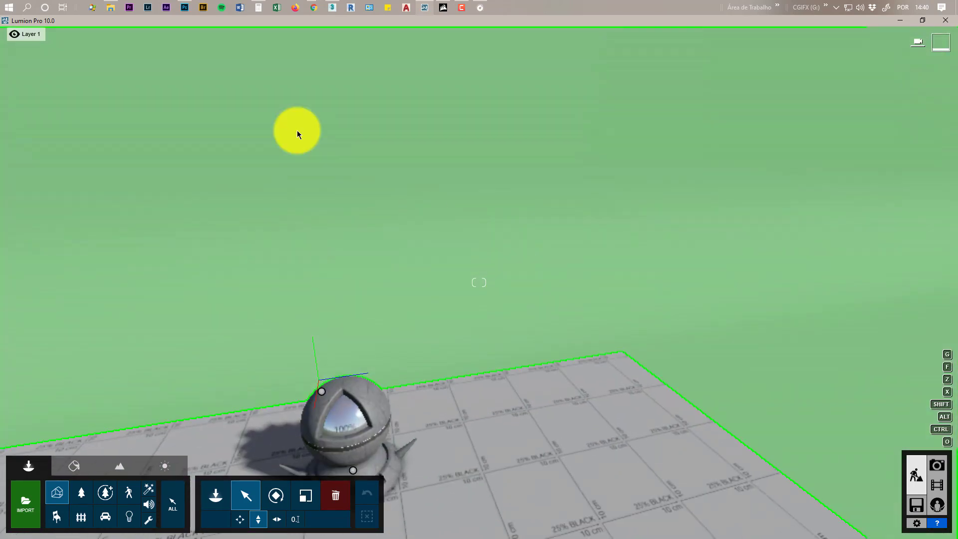
# Step: Make the hdri layer visible and view the panorama-textured sphere from outside
pyautogui.moveTo(130, 37)
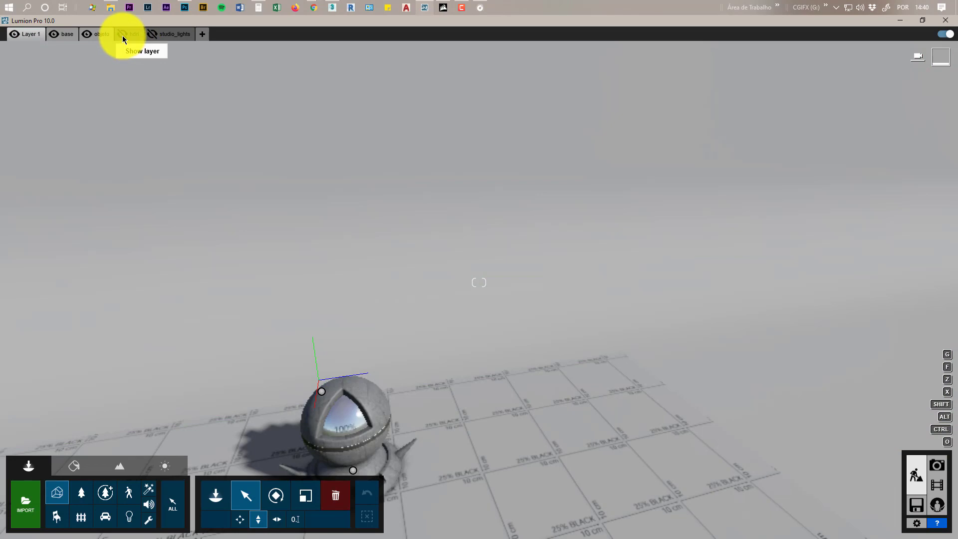
pyautogui.click(122, 34)
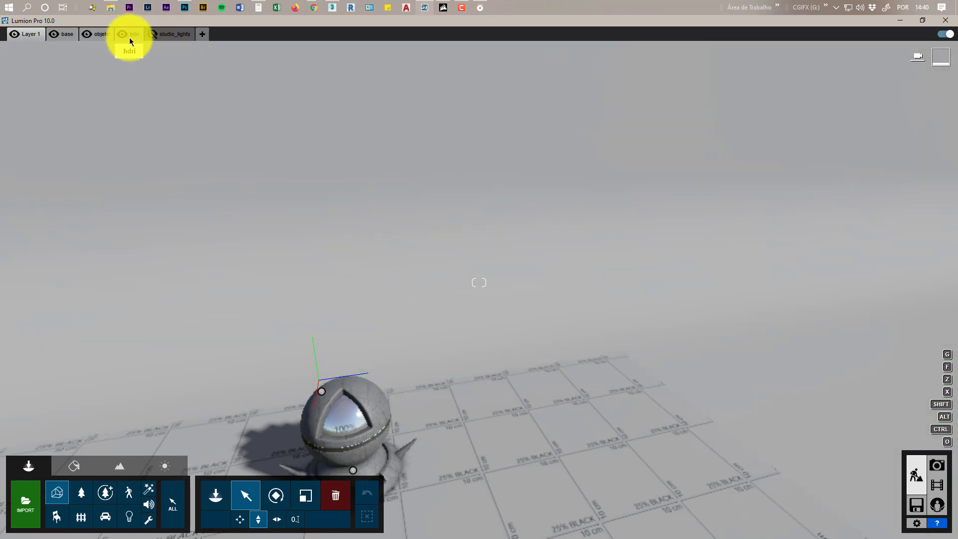
pyautogui.moveTo(359, 104)
pyautogui.mouseDown(button='right')
pyautogui.moveTo(379, 111)
pyautogui.moveTo(357, 104)
pyautogui.mouseUp(button='right')
pyautogui.press('w')
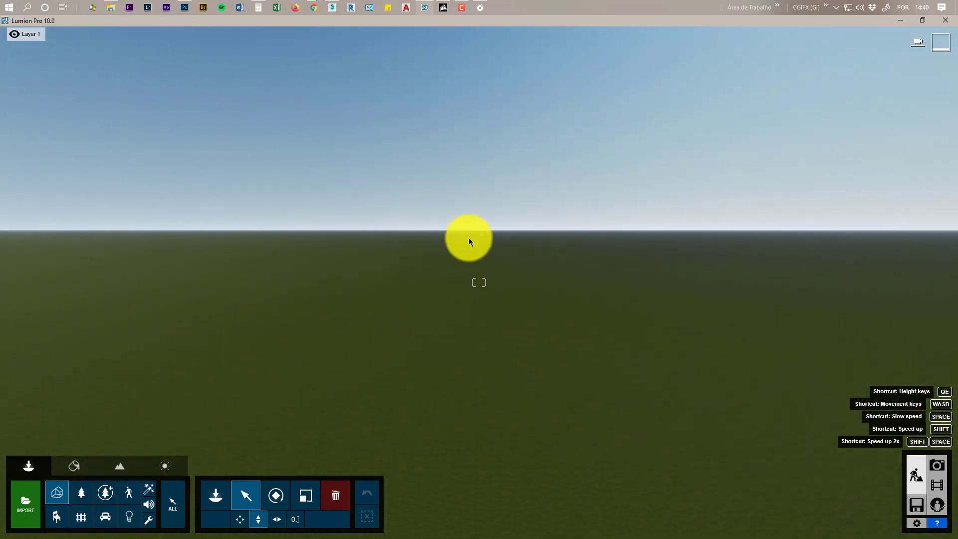
pyautogui.moveTo(482, 237); pyautogui.dragTo(468, 252, button='right')
pyautogui.press('w')
pyautogui.press('s')
pyautogui.press('w')
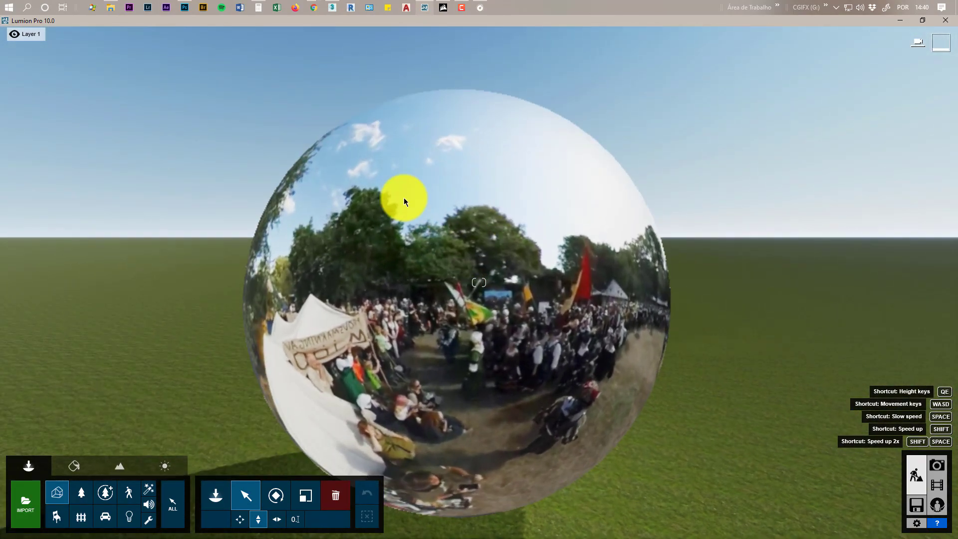
pyautogui.moveTo(461, 290); pyautogui.dragTo(462, 293, button='right')
pyautogui.press('a')
pyautogui.press('s')
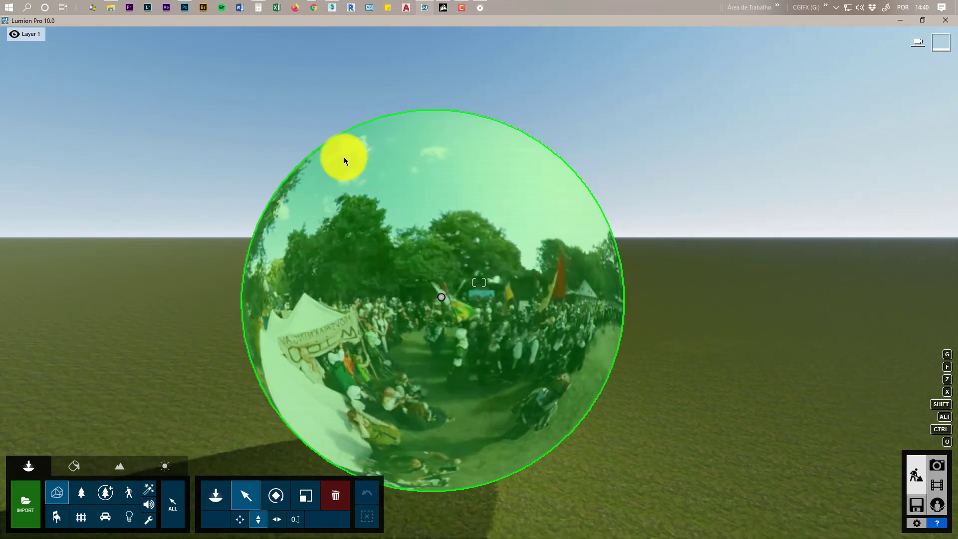
# Step: Move inside the panorama-textured sphere and raise the reflection control object slightly
pyautogui.press('w')
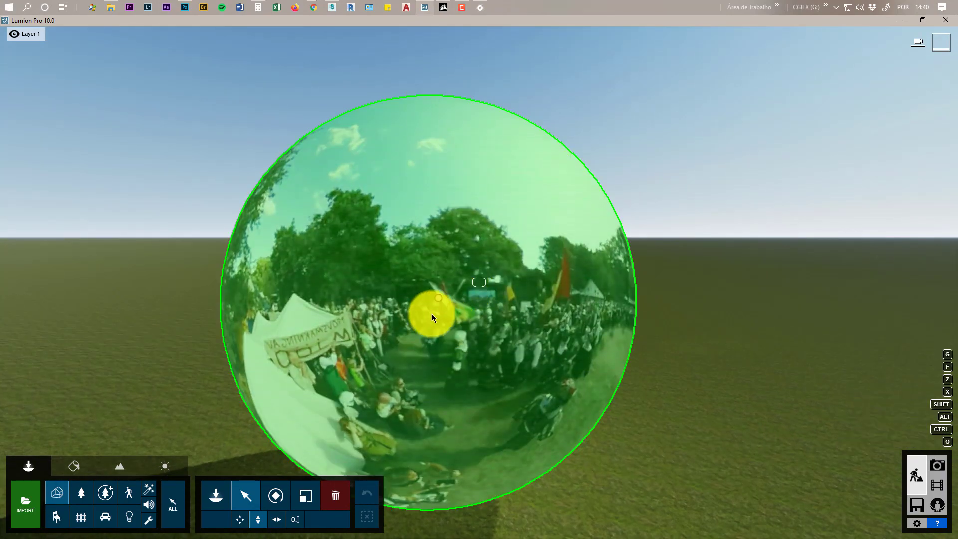
pyautogui.press('w')
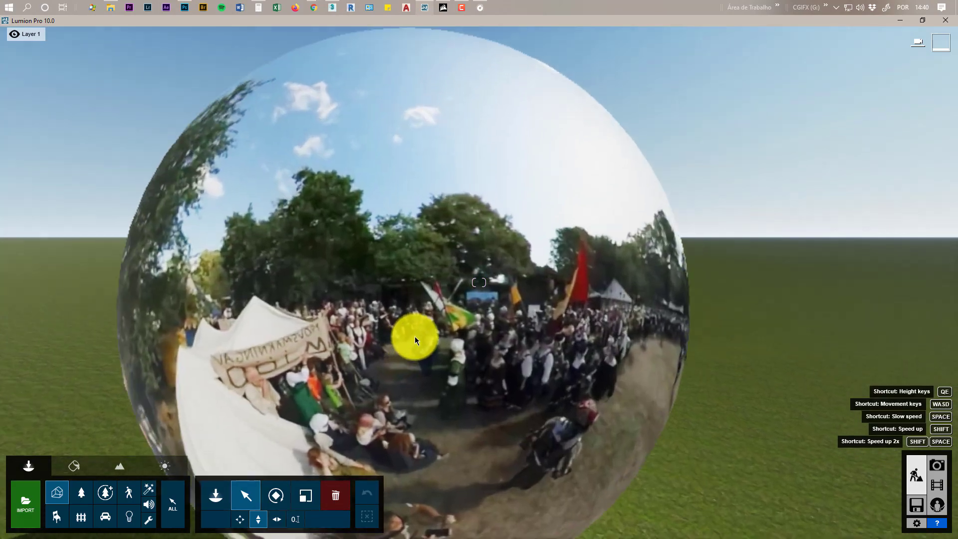
pyautogui.press('s')
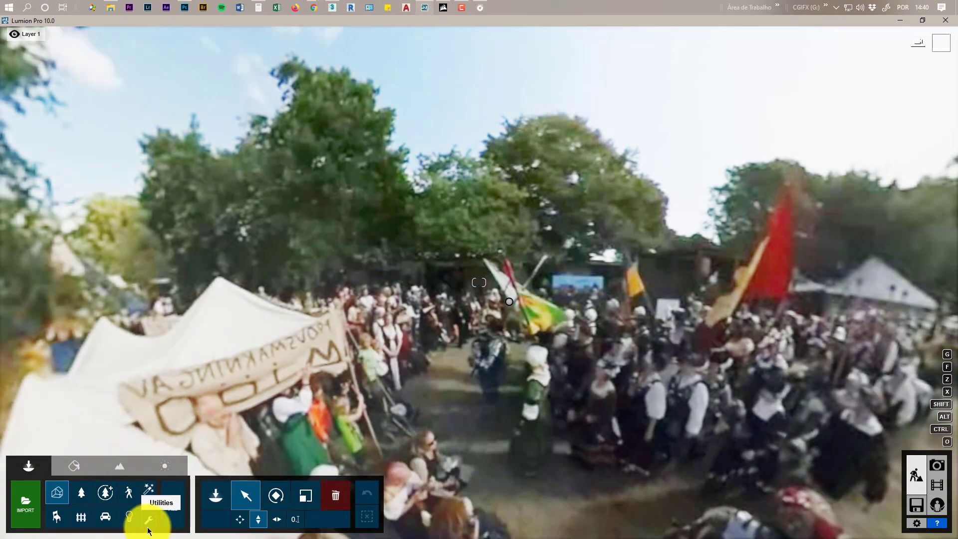
pyautogui.click(148, 520)
pyautogui.moveTo(535, 528)
pyautogui.mouseDown(button='right')
pyautogui.moveTo(534, 520)
pyautogui.moveTo(534, 528)
pyautogui.mouseUp(button='right')
pyautogui.click(517, 426)
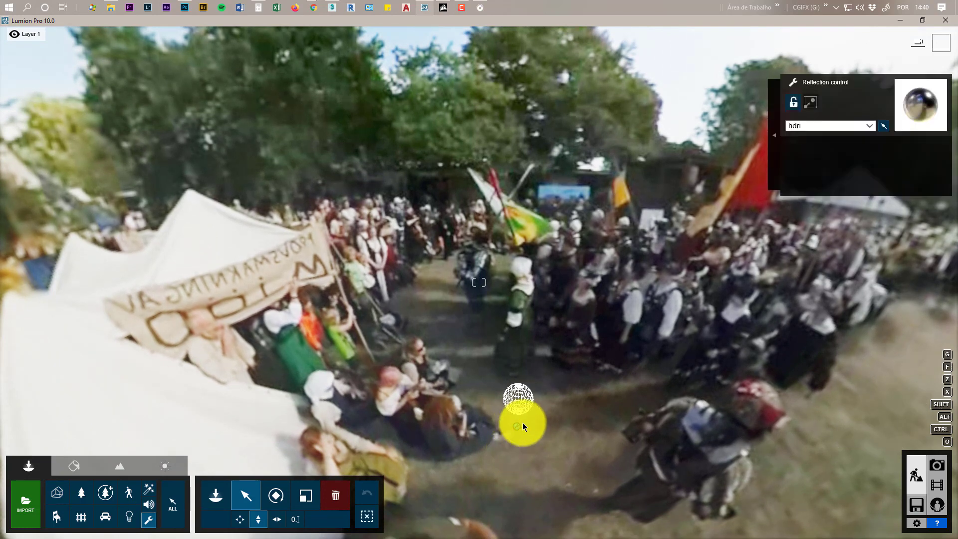
pyautogui.moveTo(562, 354); pyautogui.dragTo(564, 356, button='right')
pyautogui.moveTo(528, 384); pyautogui.dragTo(479, 481, button='right')
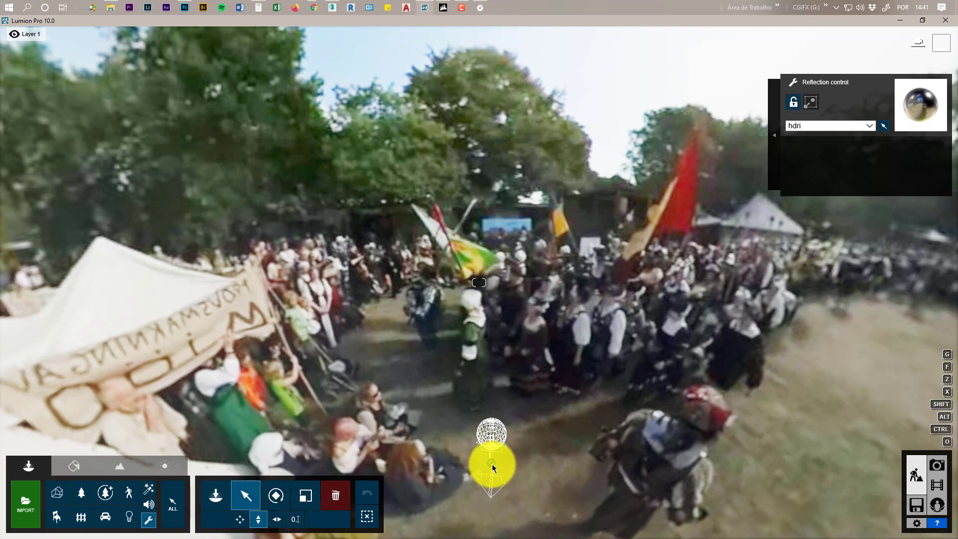
pyautogui.moveTo(493, 464); pyautogui.dragTo(491, 445)
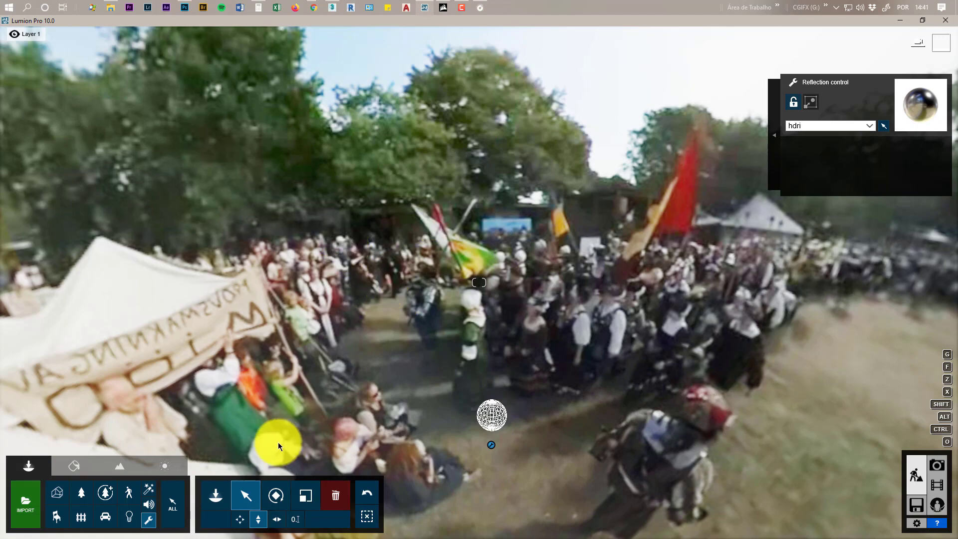
pyautogui.moveTo(460, 370); pyautogui.dragTo(474, 400, button='right')
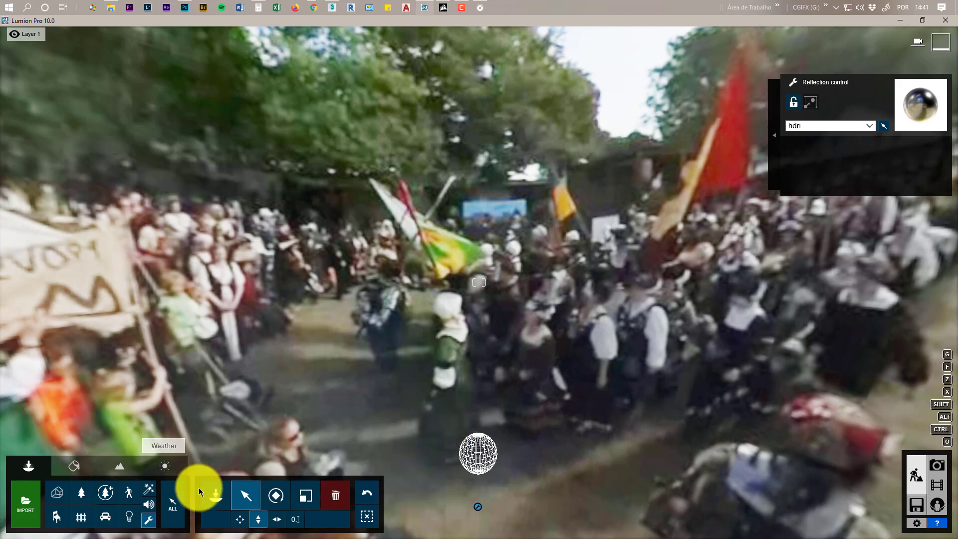
# Step: Select the fill light floating above the reflection control and set its brightness to maximum and its falloff to minimum
pyautogui.click(127, 518)
pyautogui.moveTo(450, 337); pyautogui.dragTo(508, 431, button='right')
pyautogui.click(174, 507)
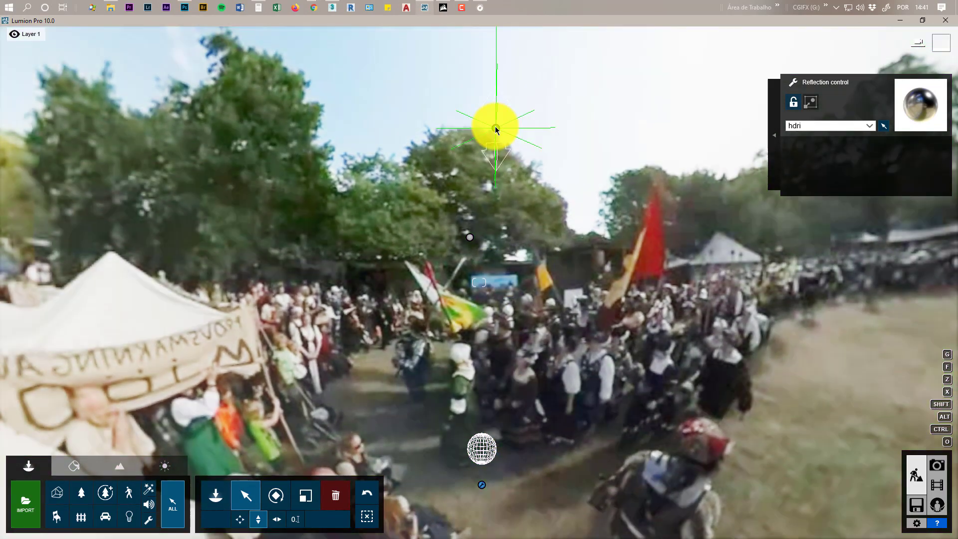
pyautogui.click(496, 128)
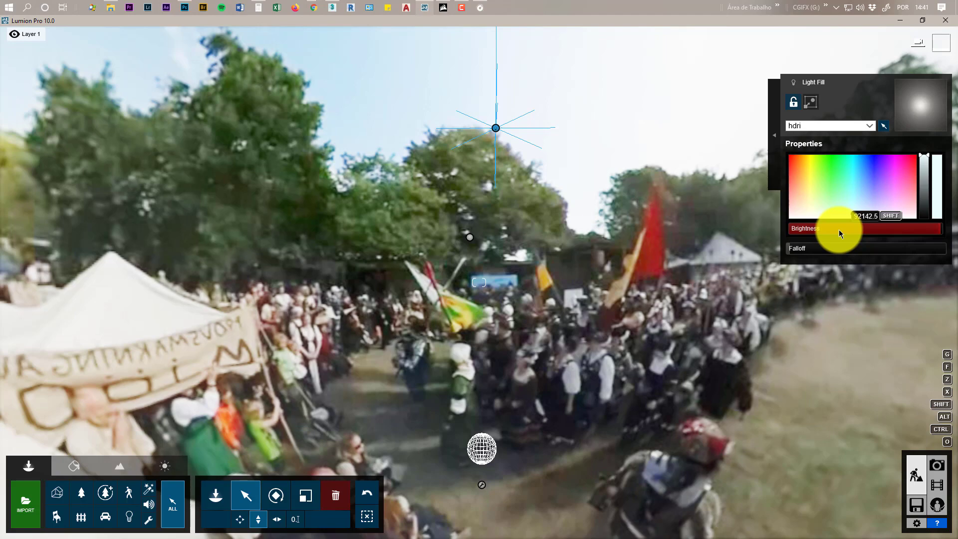
pyautogui.moveTo(853, 229); pyautogui.dragTo(953, 219)
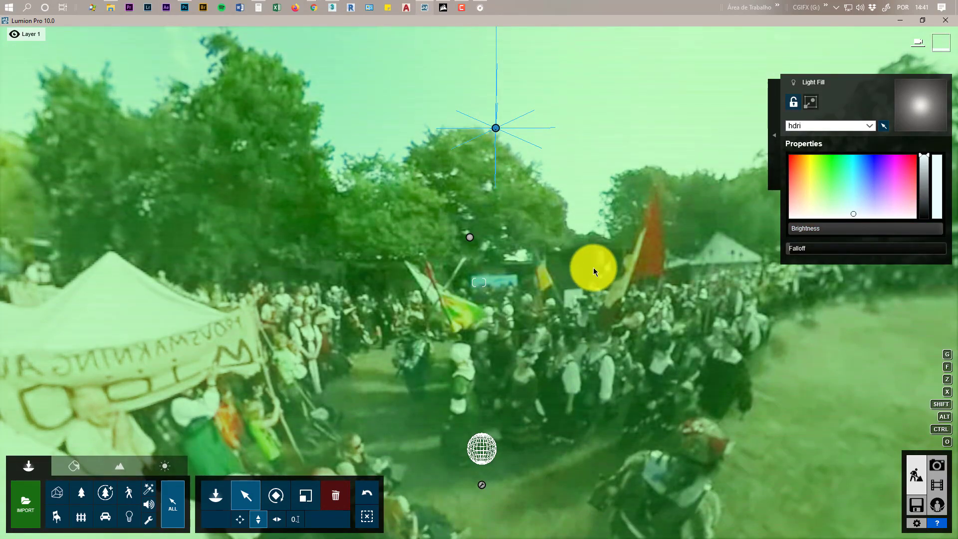
pyautogui.moveTo(274, 261)
pyautogui.mouseDown(button='right')
pyautogui.moveTo(289, 255)
pyautogui.moveTo(278, 257)
pyautogui.mouseUp(button='right')
pyautogui.moveTo(906, 239); pyautogui.dragTo(791, 260)
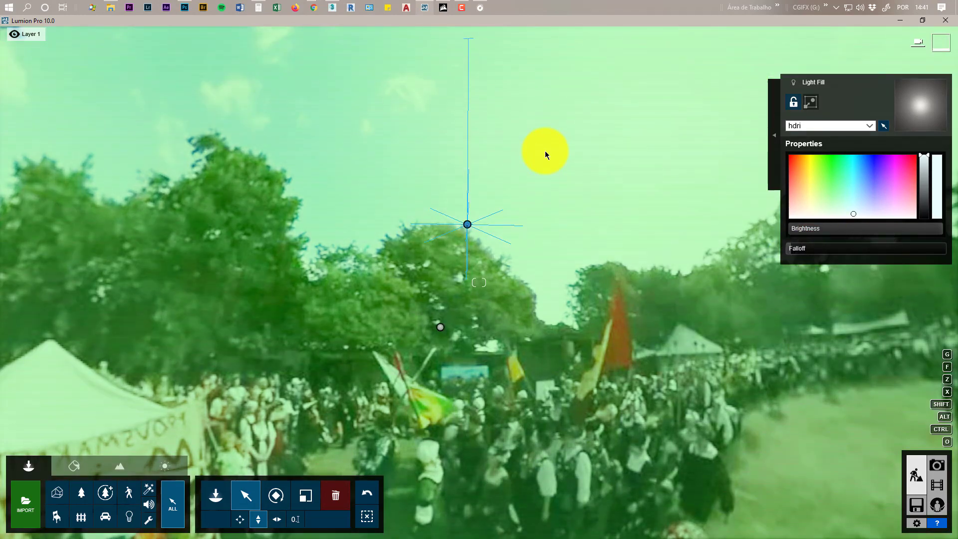
pyautogui.moveTo(586, 250); pyautogui.dragTo(586, 250, button='right')
# Step: Restore the camera of the saved shader ball photo in Photo mode and update its preview
pyautogui.click(937, 465)
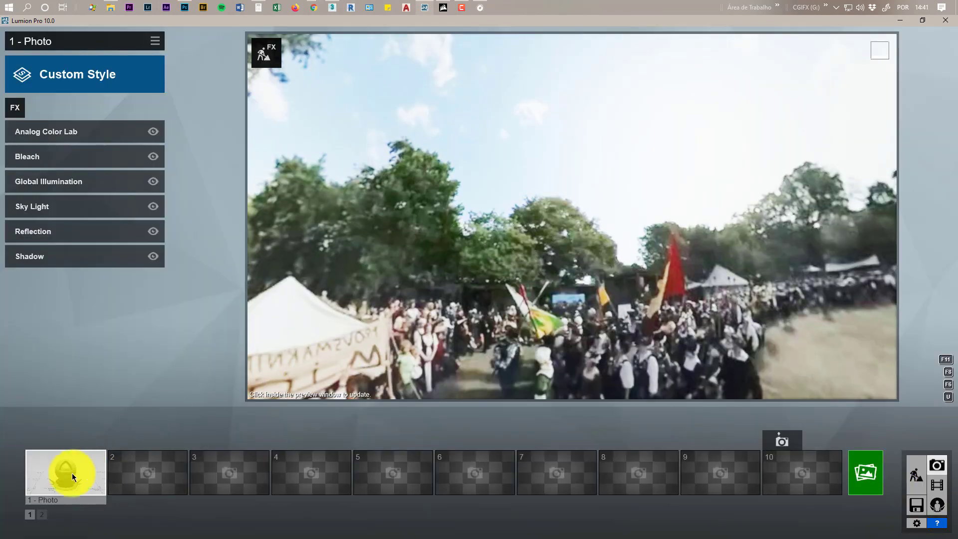
pyautogui.click(61, 474)
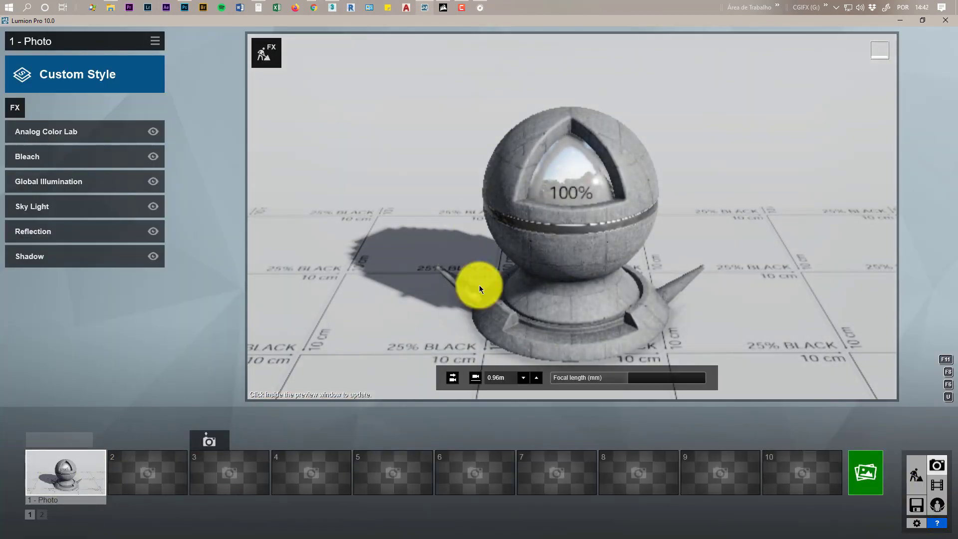
pyautogui.moveTo(63, 466)
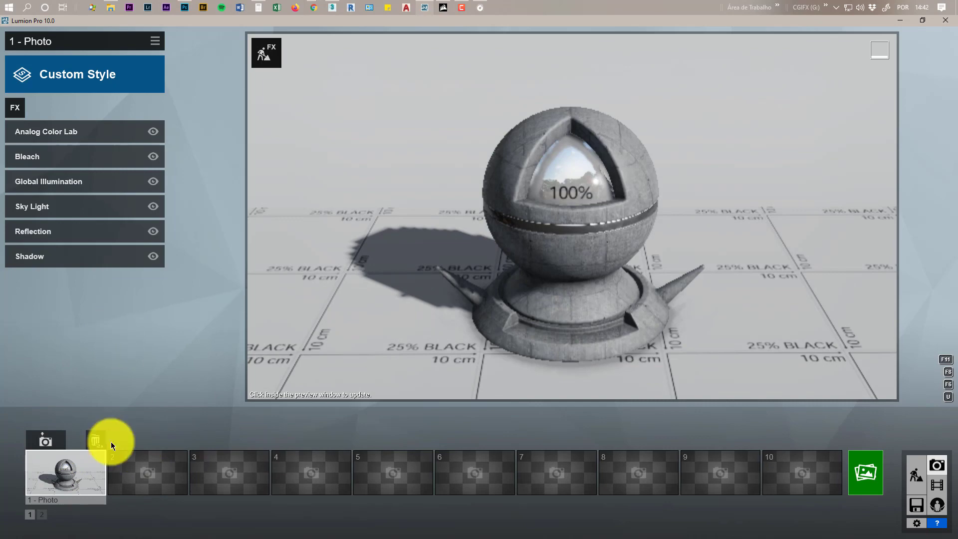
pyautogui.click(460, 270)
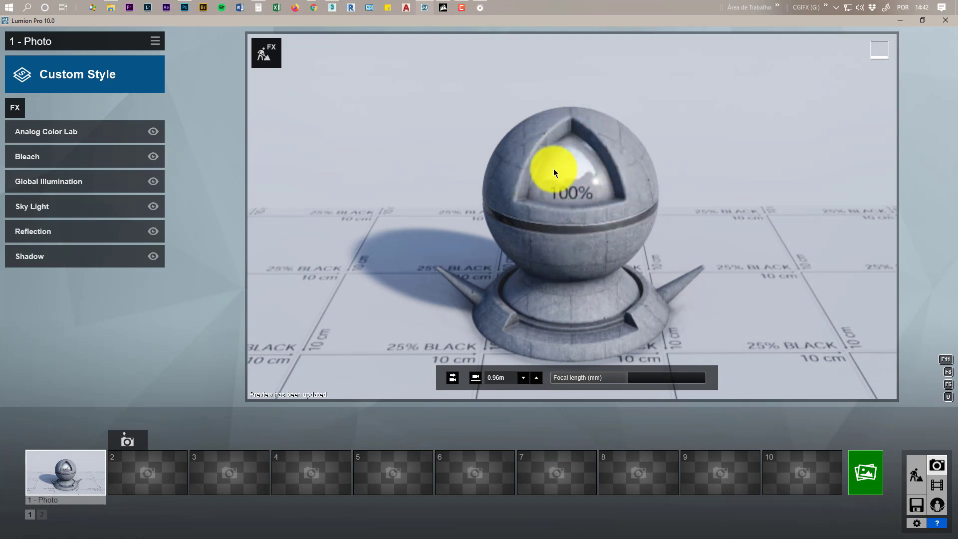
# Step: Add the Layer Visibility effect to the photo with the hdri layer turned off and check the ball in the build view with effects
pyautogui.click(16, 108)
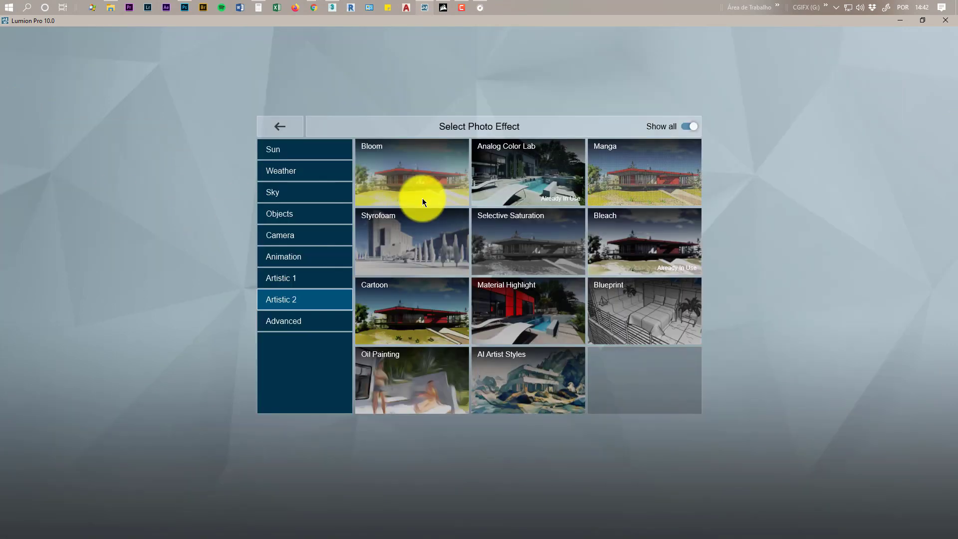
pyautogui.click(298, 321)
pyautogui.click(291, 303)
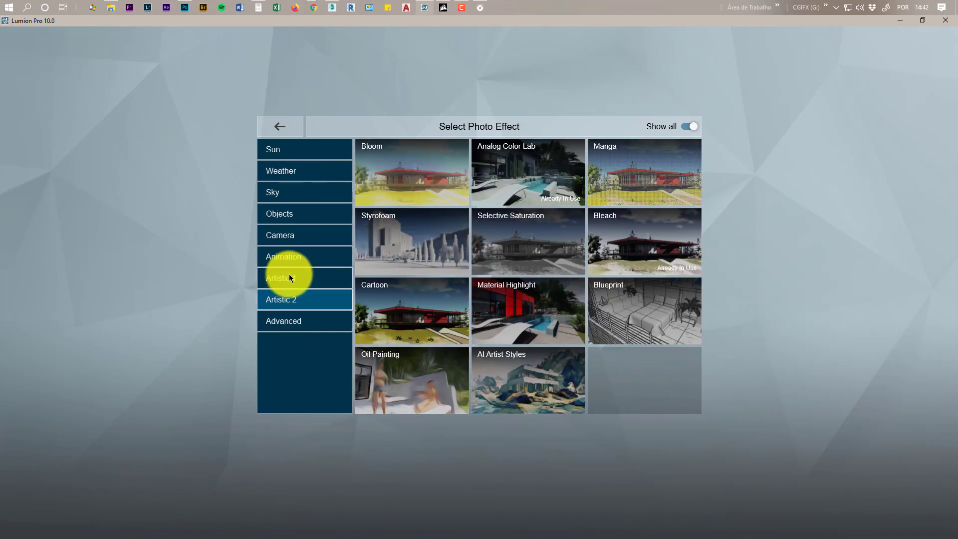
pyautogui.click(289, 278)
pyautogui.click(293, 257)
pyautogui.click(297, 235)
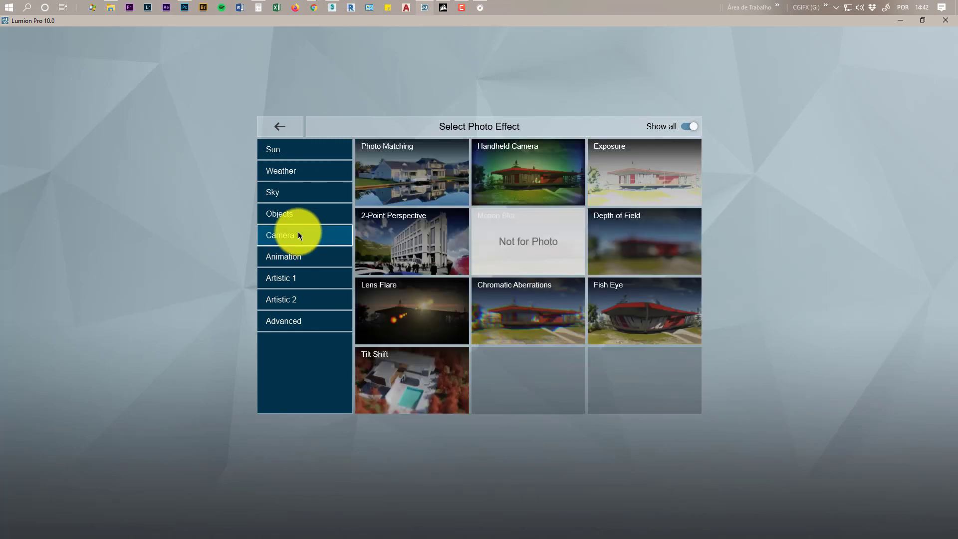
pyautogui.click(300, 215)
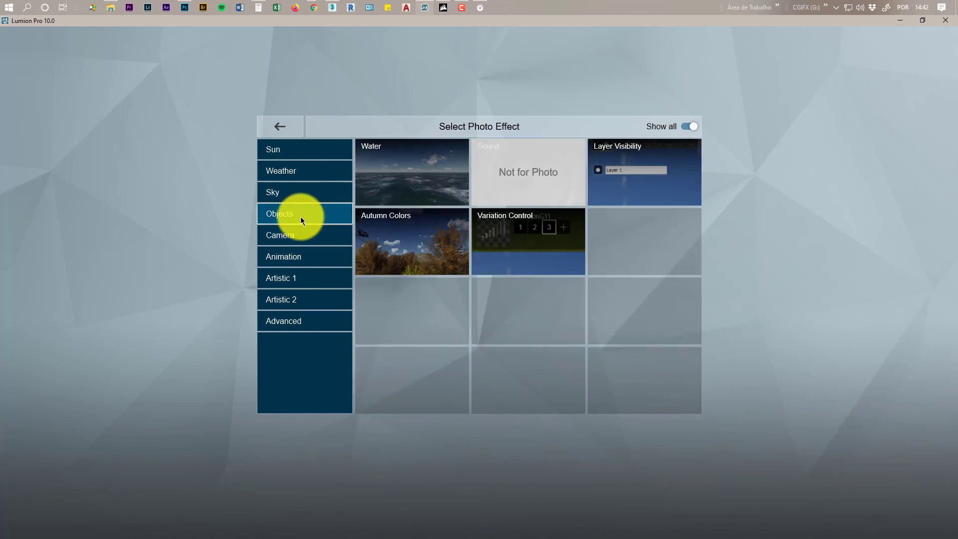
pyautogui.click(614, 175)
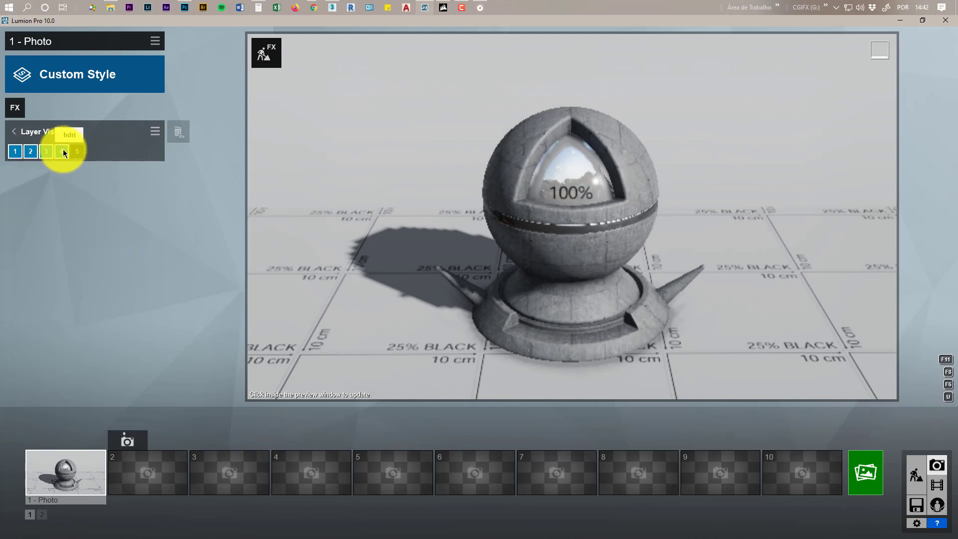
pyautogui.click(266, 56)
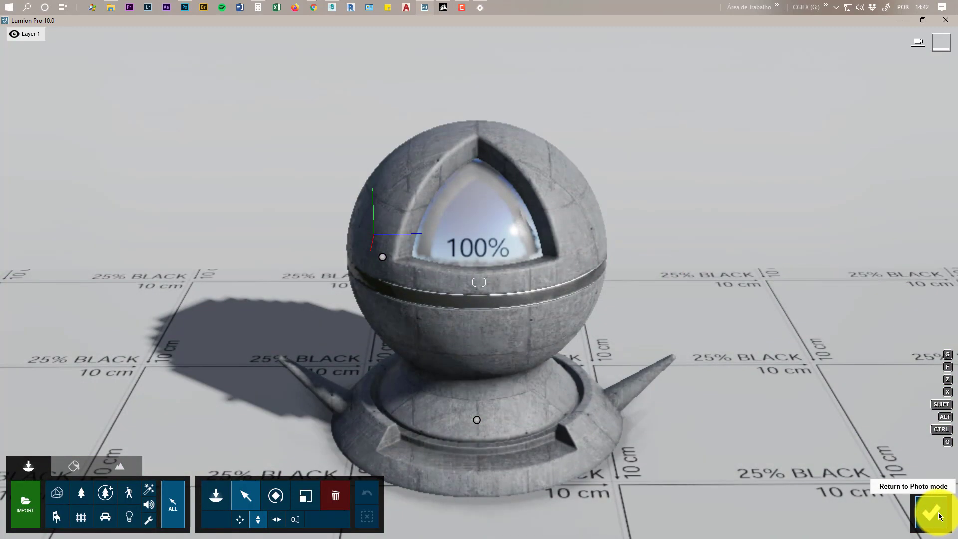
pyautogui.click(939, 516)
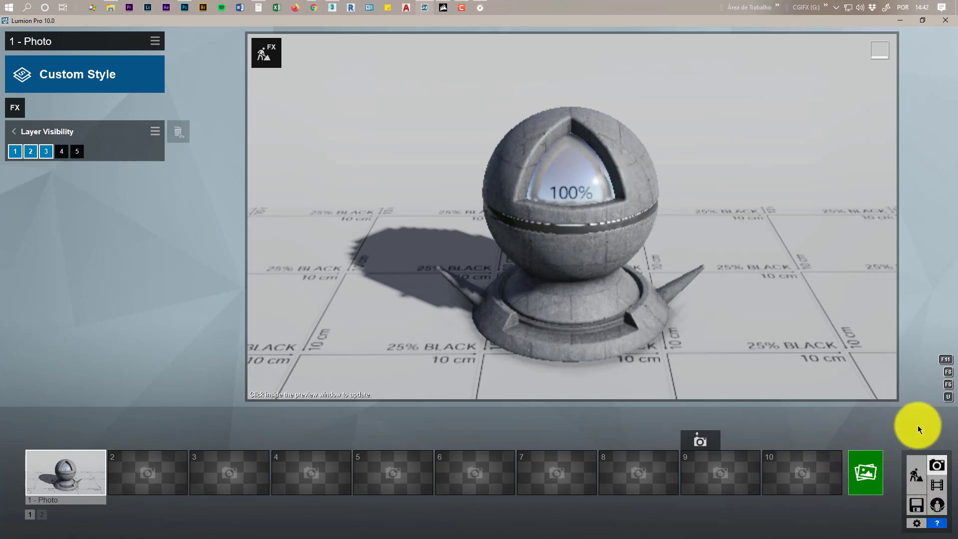
# Step: In the build scene's weather settings, raise the sun to its highest with maximum cloud amount and sun brightness of about 0.8
pyautogui.click(916, 479)
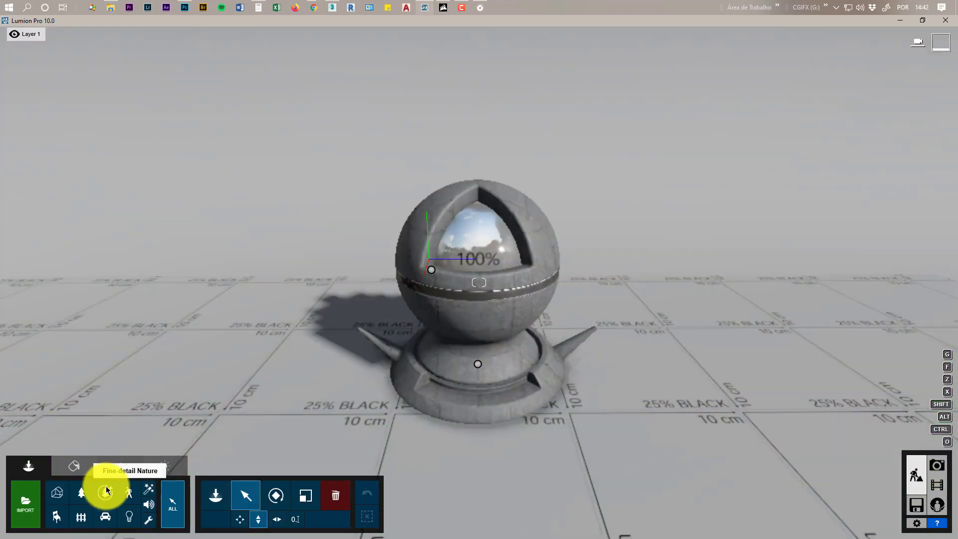
pyautogui.click(160, 463)
pyautogui.click(143, 487)
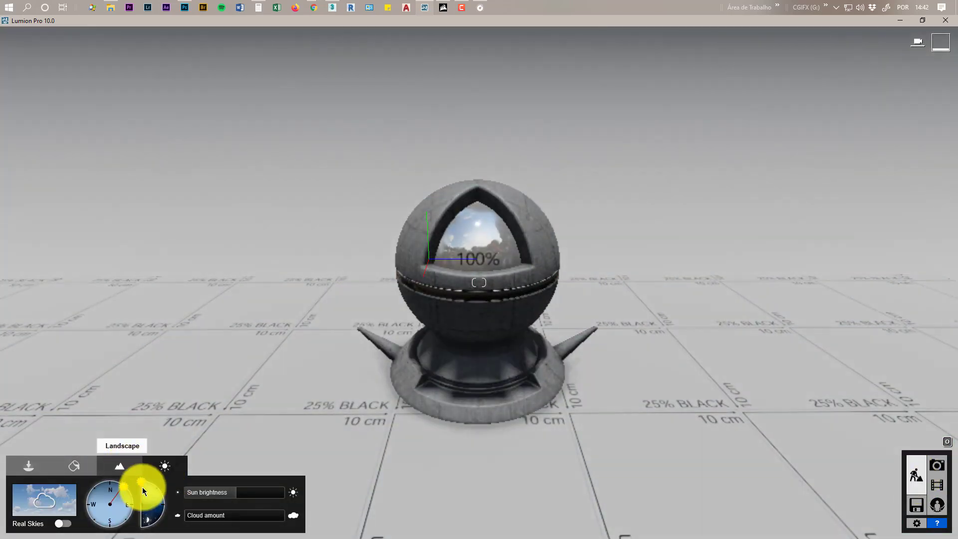
pyautogui.moveTo(212, 514); pyautogui.dragTo(414, 525)
pyautogui.moveTo(236, 492); pyautogui.dragTo(394, 494)
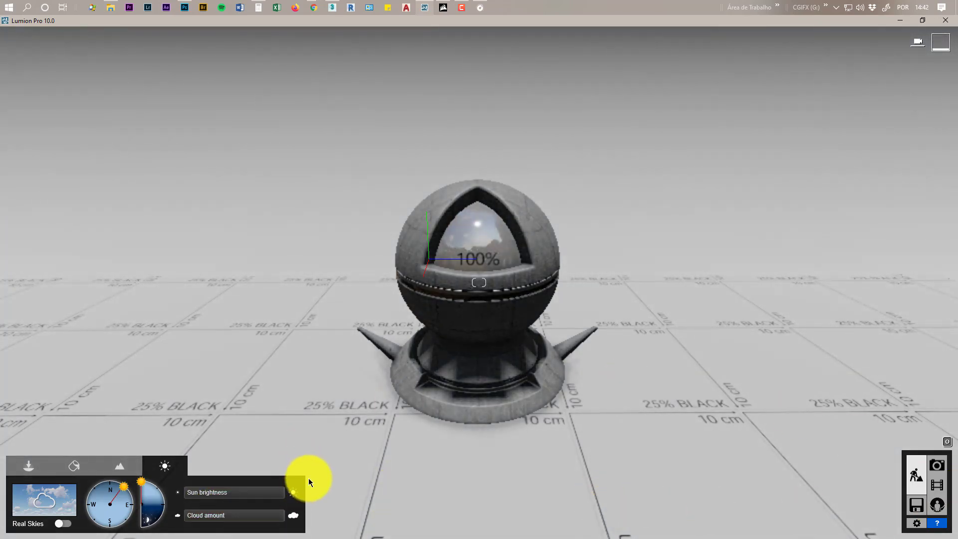
pyautogui.keyDown('shift'); pyautogui.moveTo(222, 490); pyautogui.dragTo(269, 496); pyautogui.keyUp('shift')
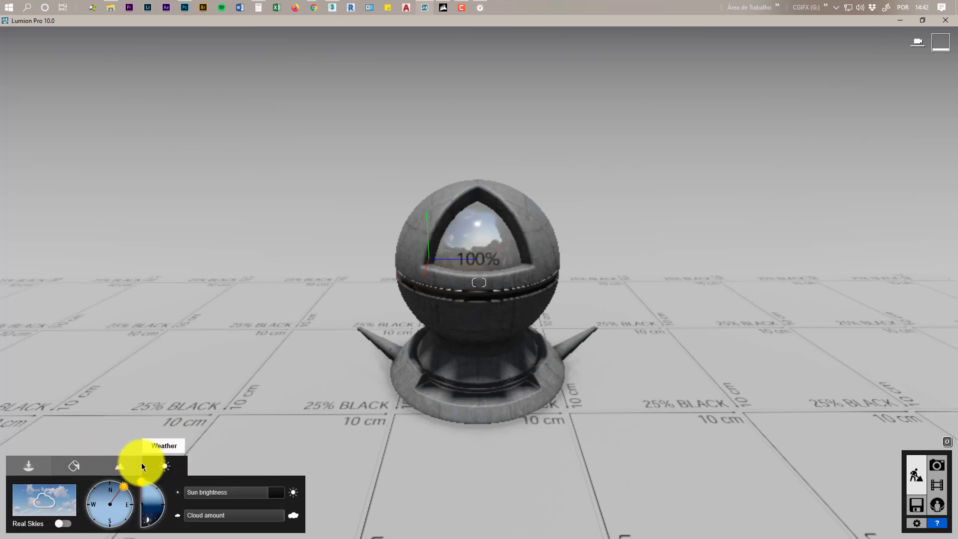
# Step: Try the second Overcast real sky on the scene and check it in the saved photo's preview
pyautogui.click(54, 509)
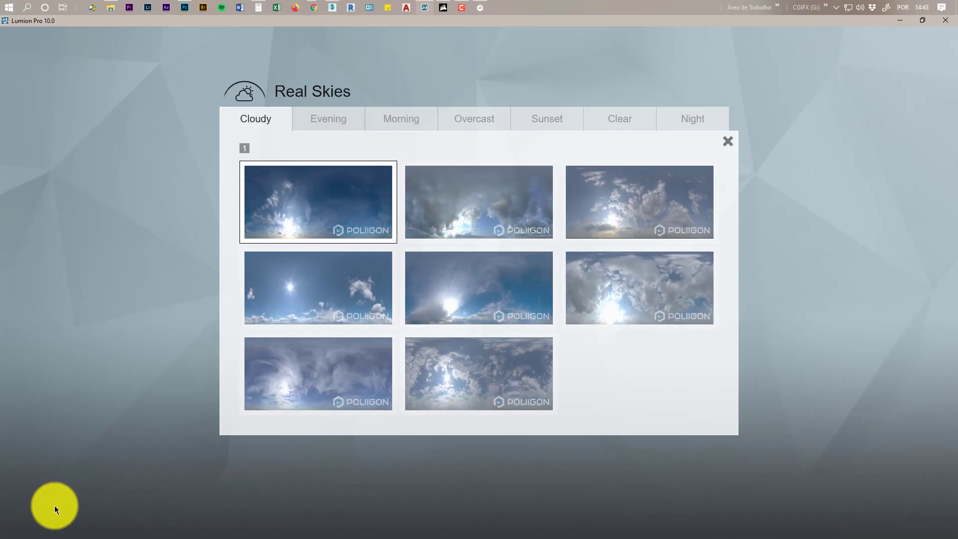
pyautogui.click(474, 119)
pyautogui.click(487, 209)
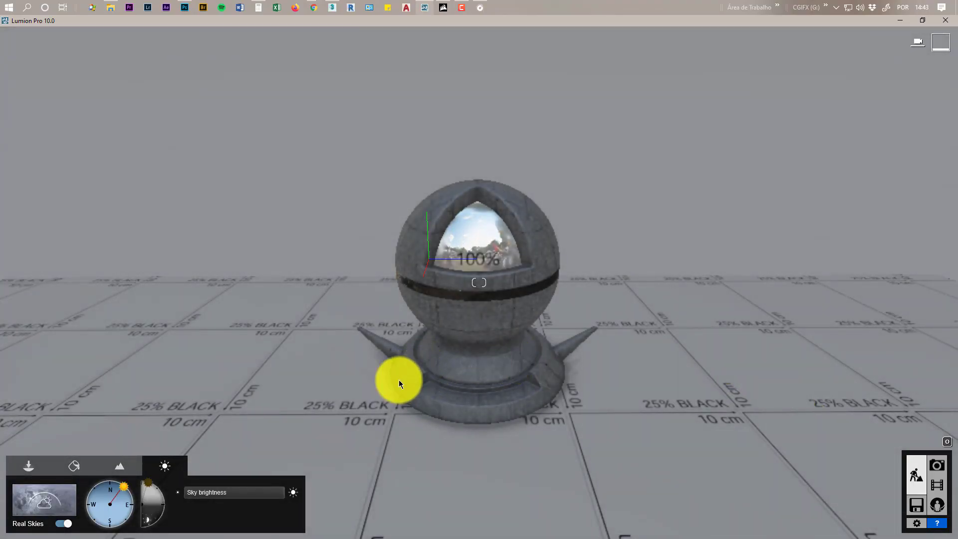
pyautogui.click(936, 466)
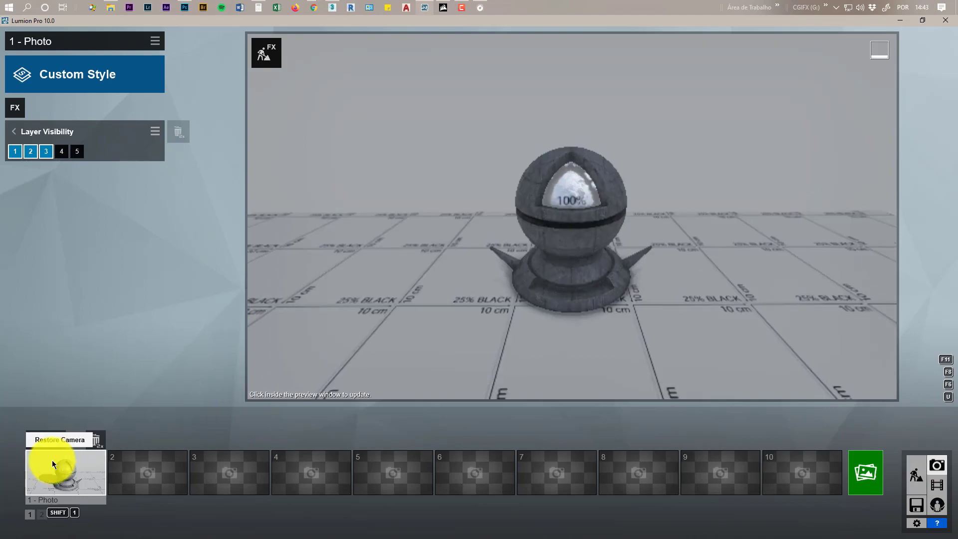
pyautogui.click(52, 464)
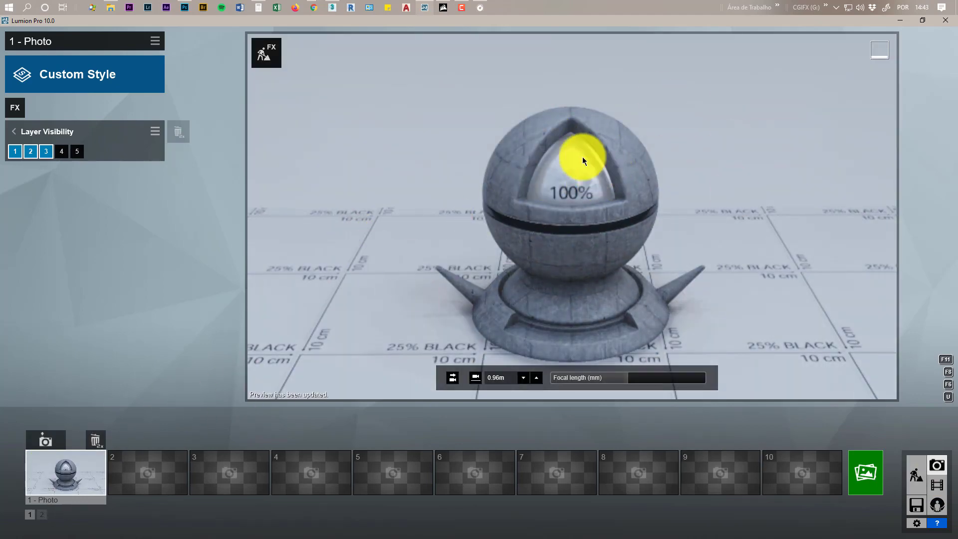
# Step: Turn Real Skies off in the build scene and update the saved photo's preview with the standard sky
pyautogui.click(918, 472)
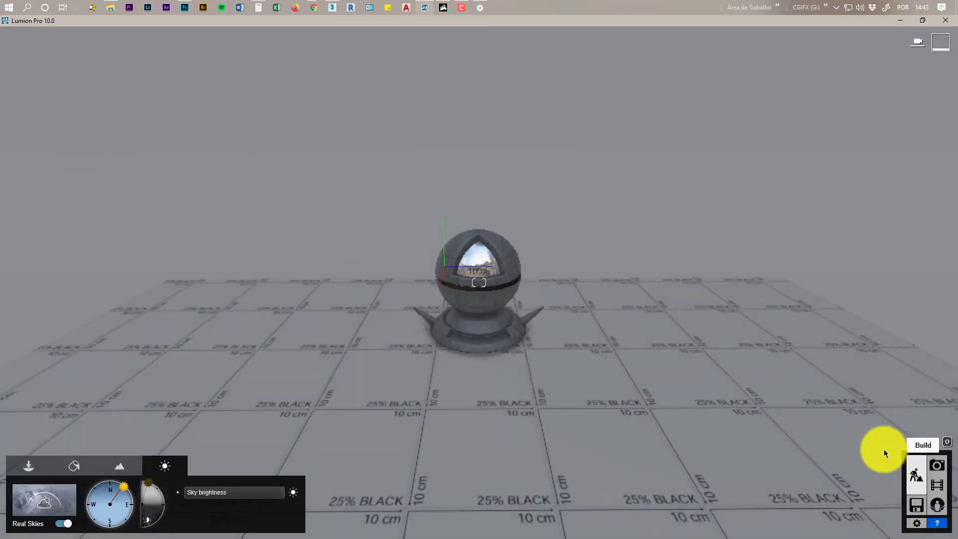
pyautogui.click(64, 523)
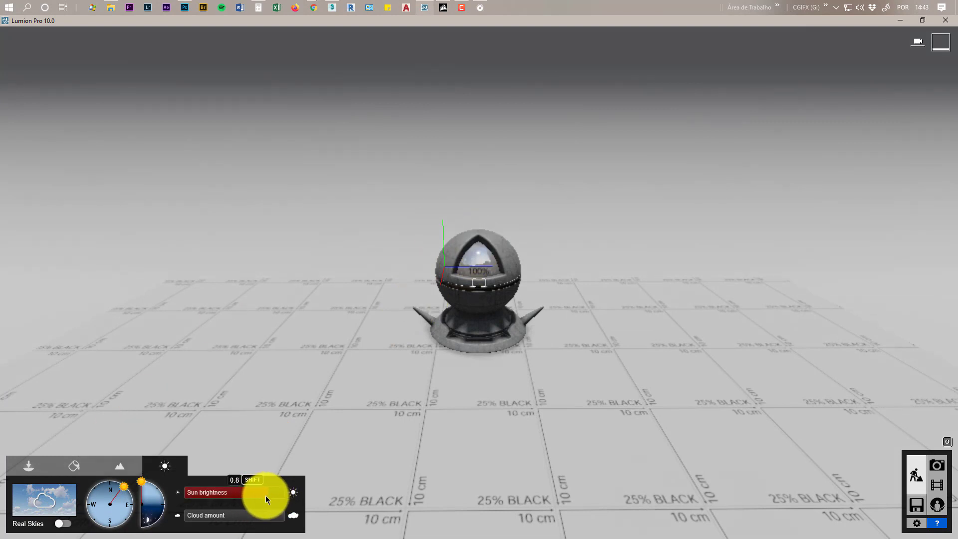
pyautogui.click(937, 465)
pyautogui.click(54, 484)
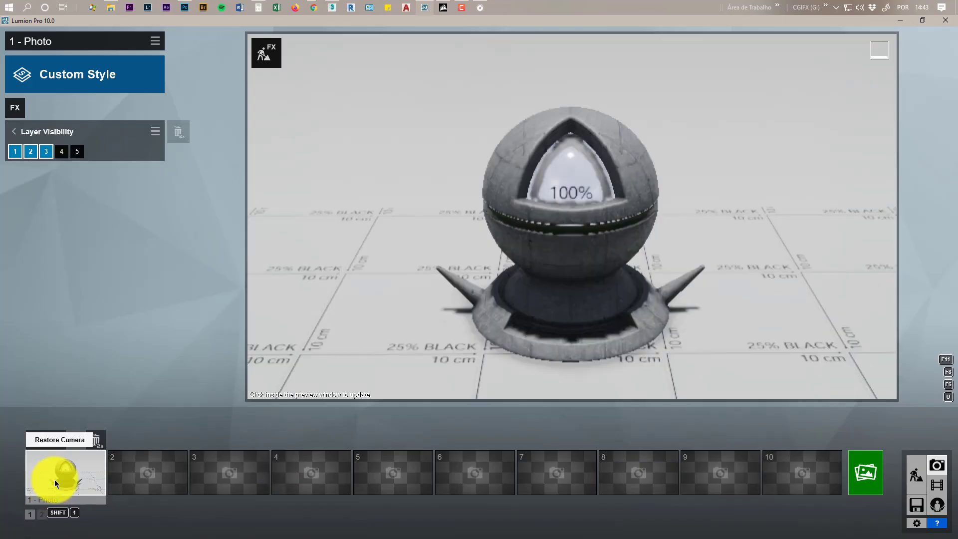
pyautogui.click(15, 131)
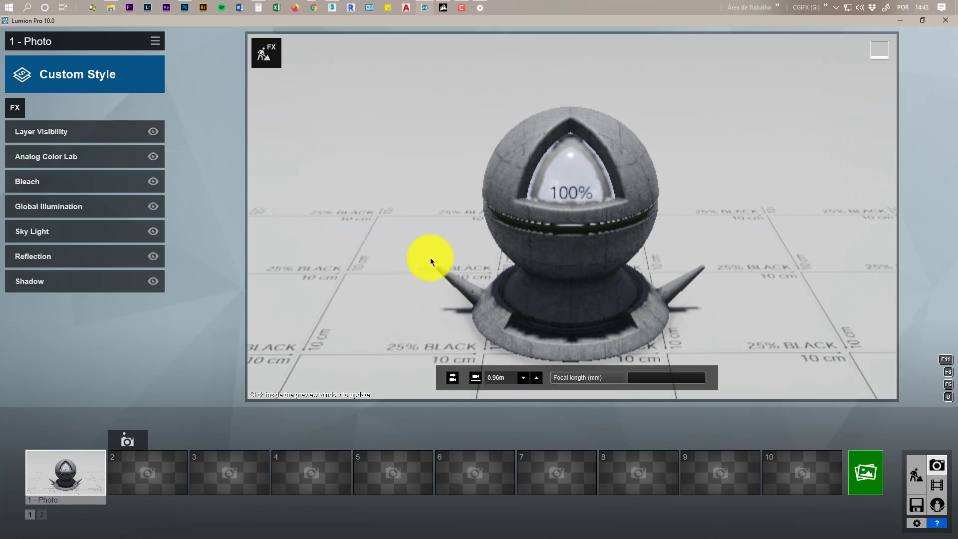
pyautogui.click(433, 254)
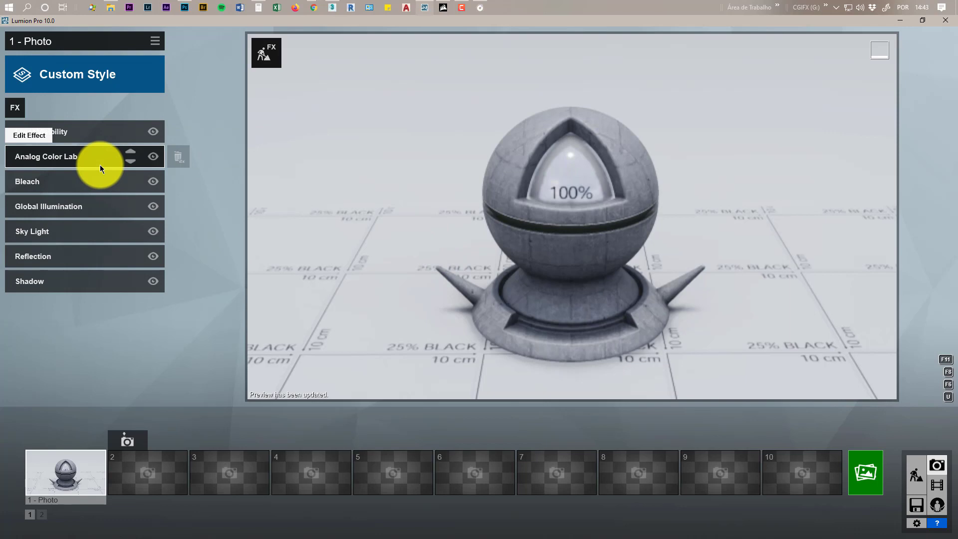
# Step: Inspect the photo's Reflection effect and its reflection plane editor without adding a plane or another photo effect
pyautogui.click(52, 259)
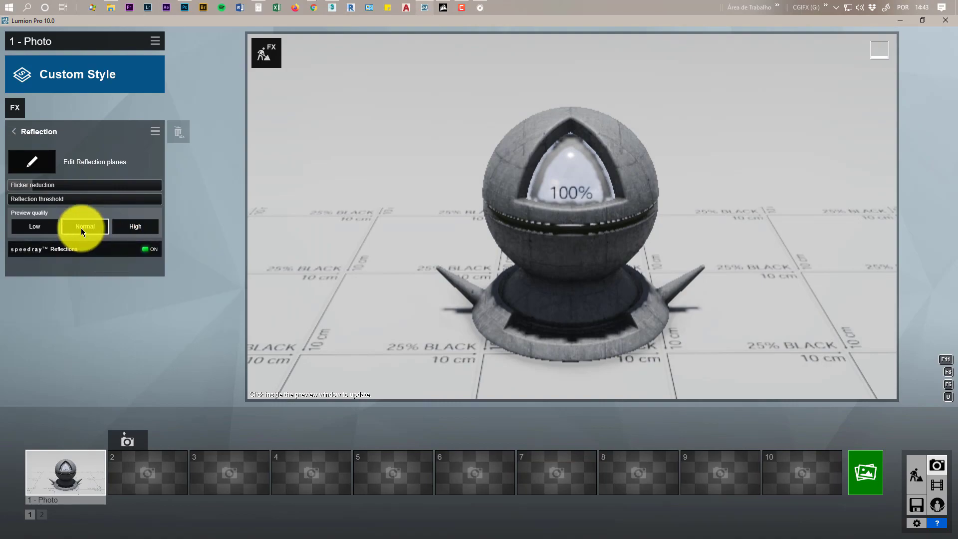
pyautogui.click(27, 163)
pyautogui.click(19, 517)
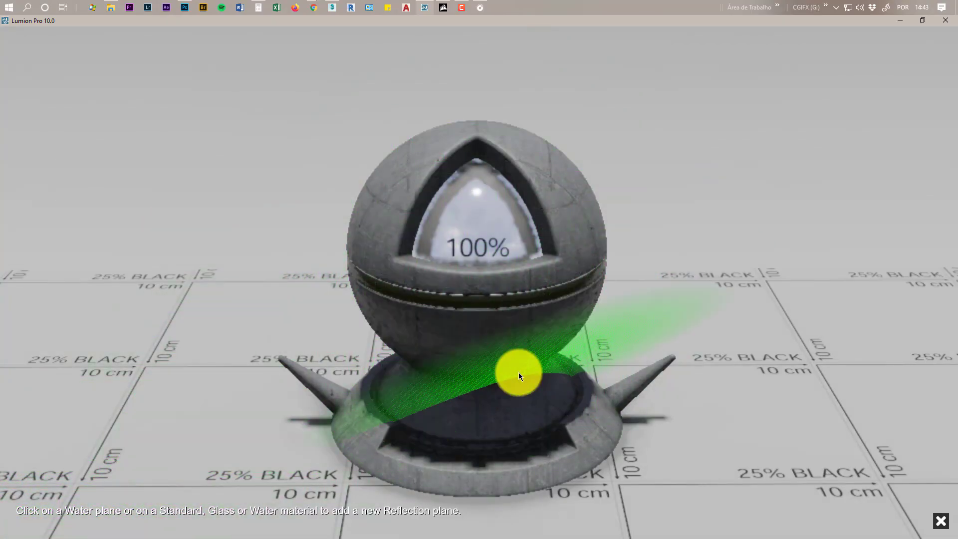
pyautogui.click(943, 523)
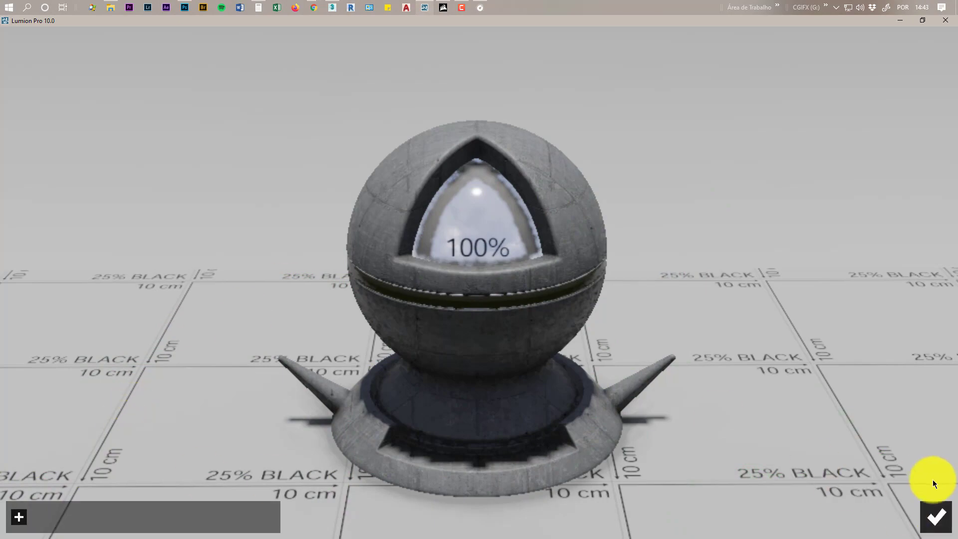
pyautogui.click(938, 520)
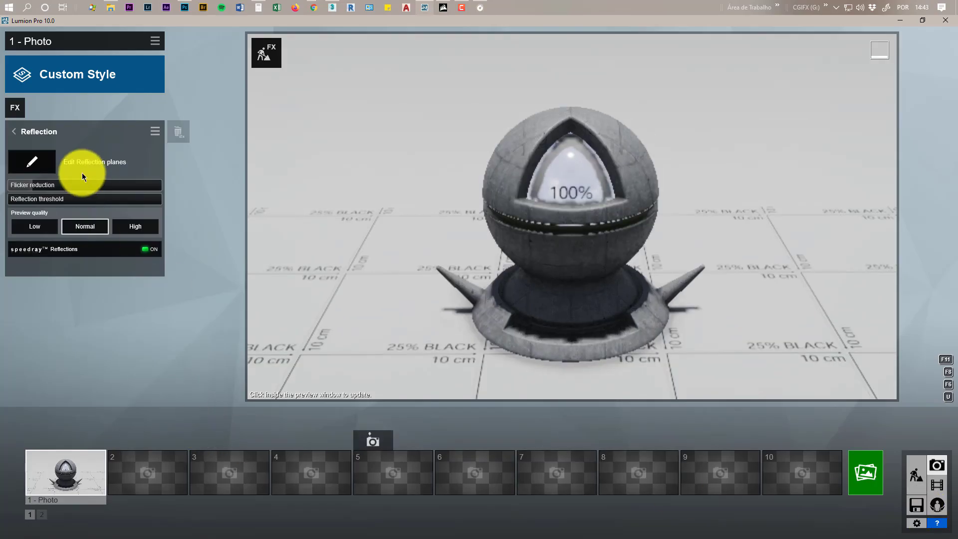
pyautogui.click(13, 131)
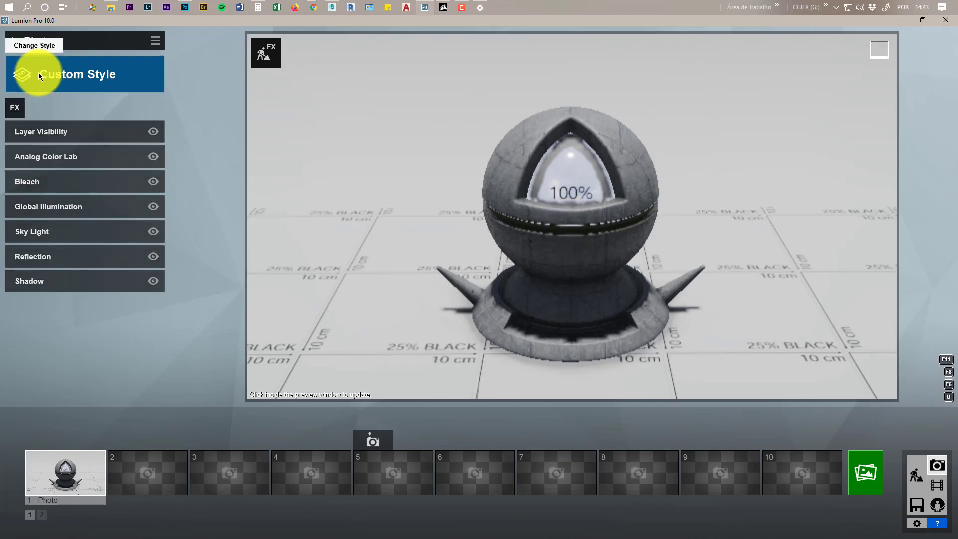
pyautogui.click(15, 108)
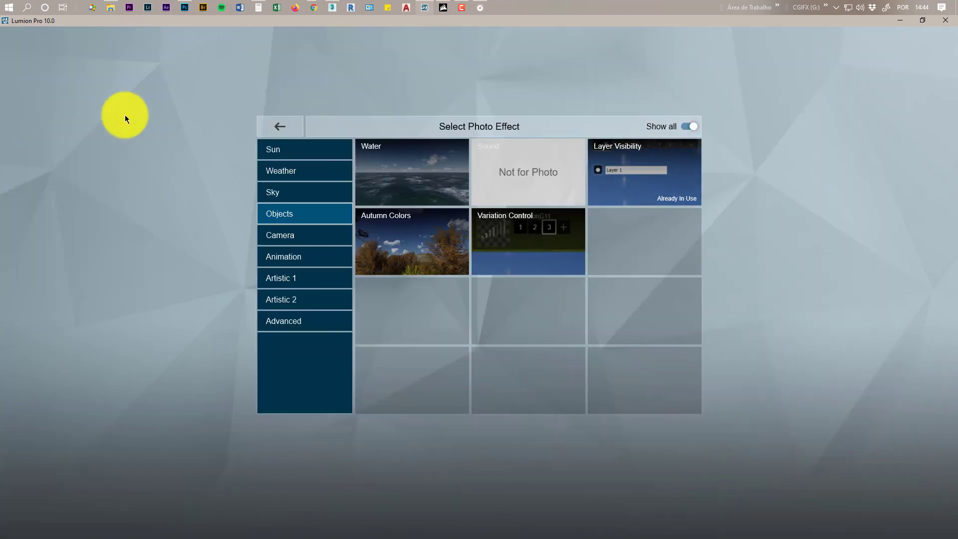
pyautogui.click(279, 124)
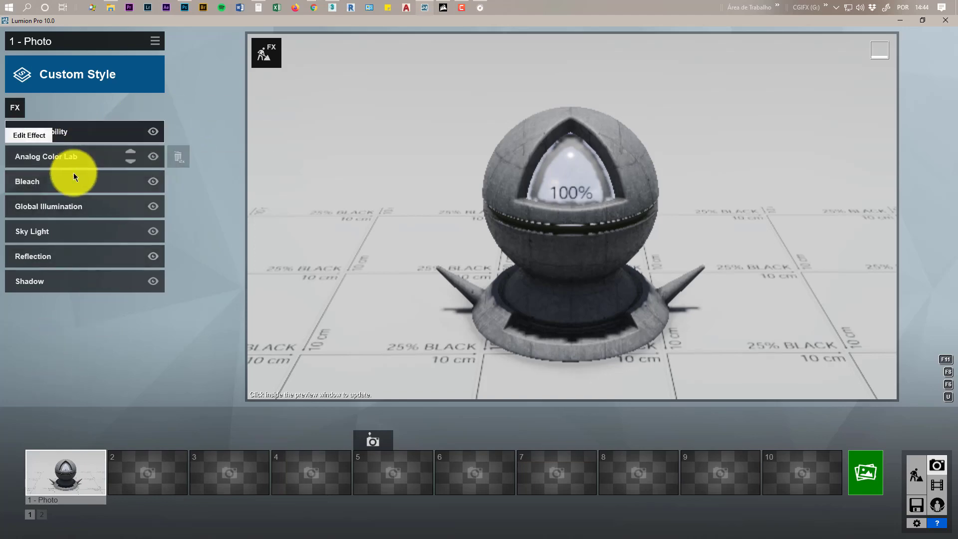
# Step: Turn the hdri layer on in the photo's Layer Visibility effect, check the ball in the build view, and update the photo preview
pyautogui.click(81, 131)
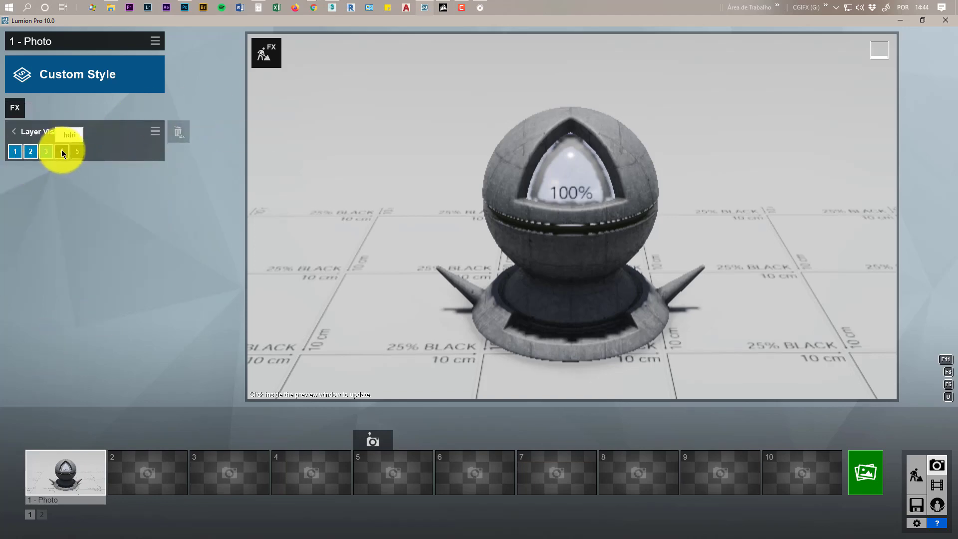
pyautogui.click(266, 52)
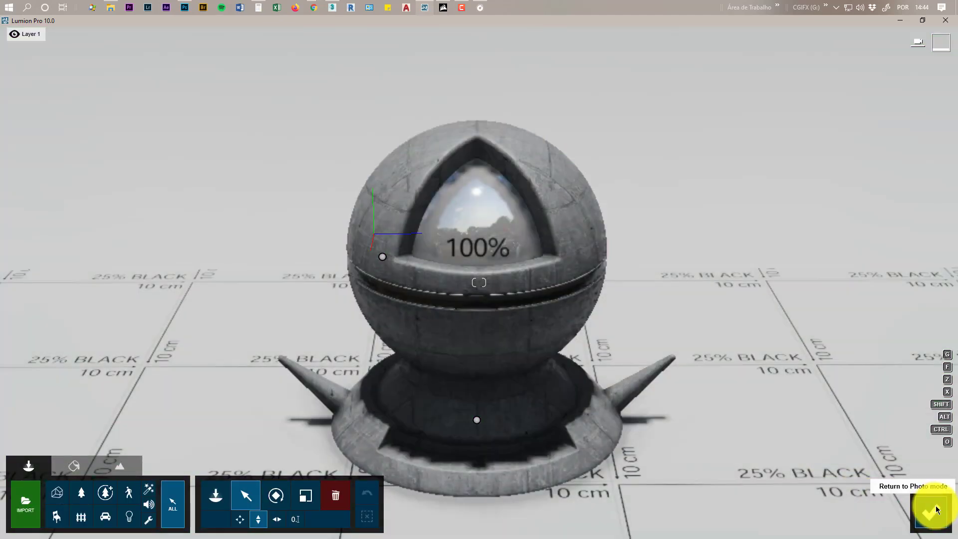
pyautogui.click(931, 512)
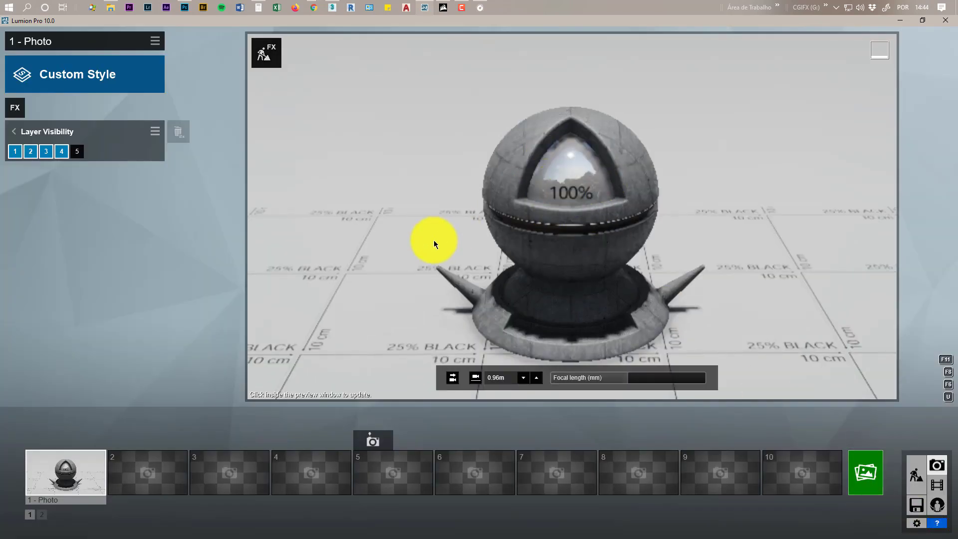
pyautogui.click(434, 241)
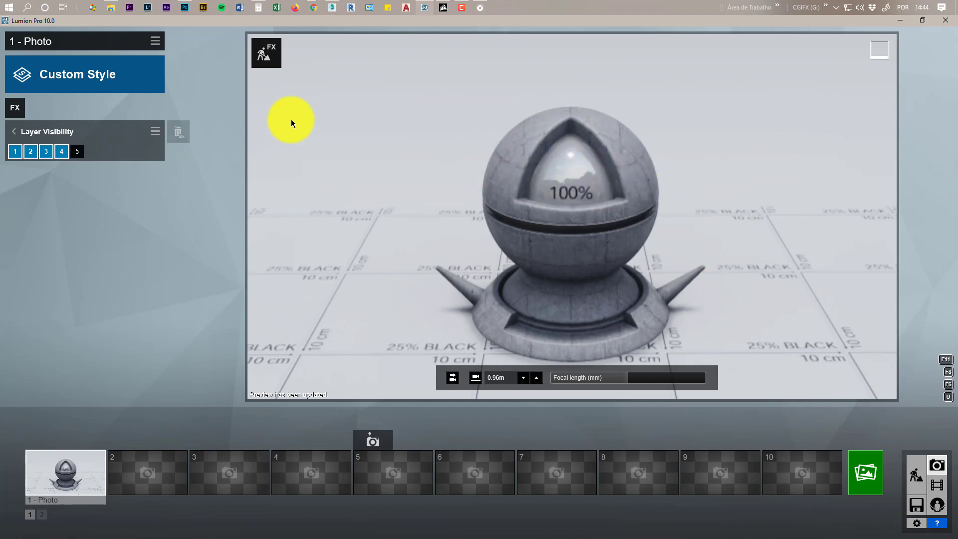
# Step: Raise the gloss, reflectivity and specular of the ball's concreto_am material, save it, and check the ball in the updated photo preview
pyautogui.click(265, 56)
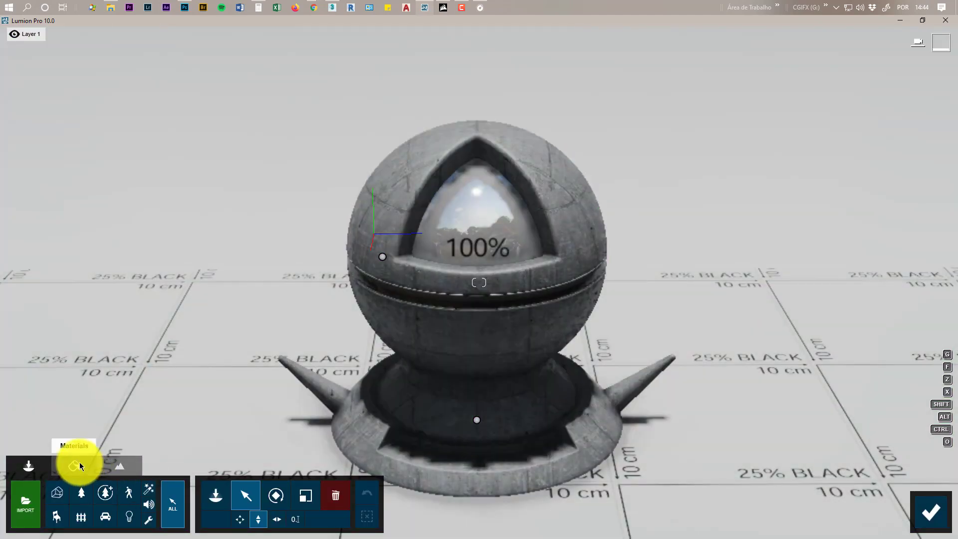
pyautogui.click(80, 465)
pyautogui.click(421, 173)
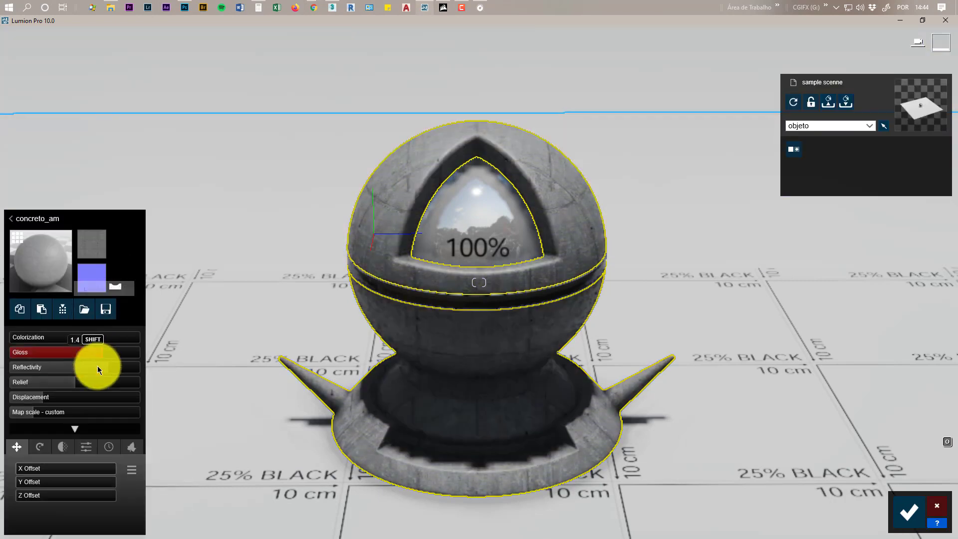
pyautogui.moveTo(104, 354)
pyautogui.mouseDown()
pyautogui.moveTo(137, 368)
pyautogui.moveTo(95, 348)
pyautogui.moveTo(146, 370)
pyautogui.moveTo(103, 368)
pyautogui.moveTo(124, 372)
pyautogui.moveTo(85, 350)
pyautogui.moveTo(115, 355)
pyautogui.mouseUp()
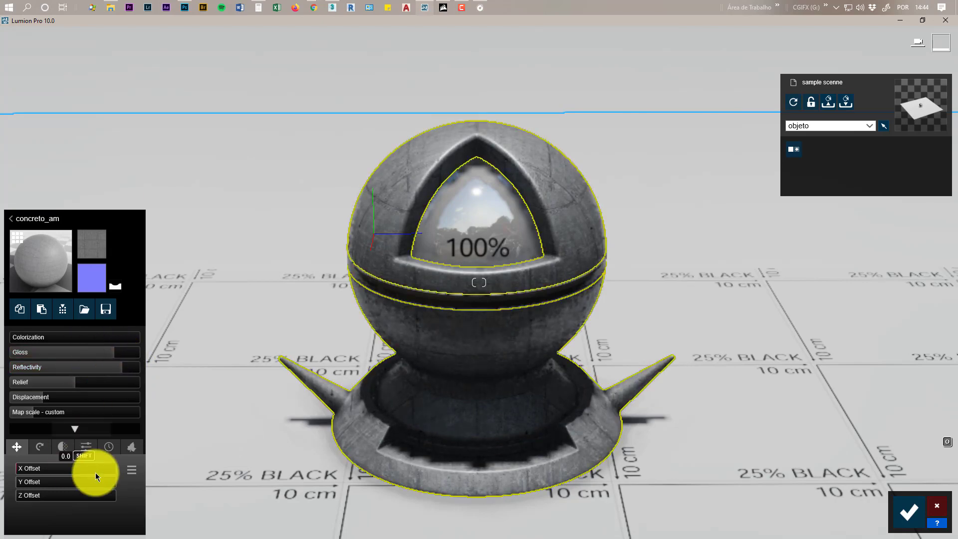
pyautogui.moveTo(39, 397); pyautogui.dragTo(38, 395)
pyautogui.click(85, 448)
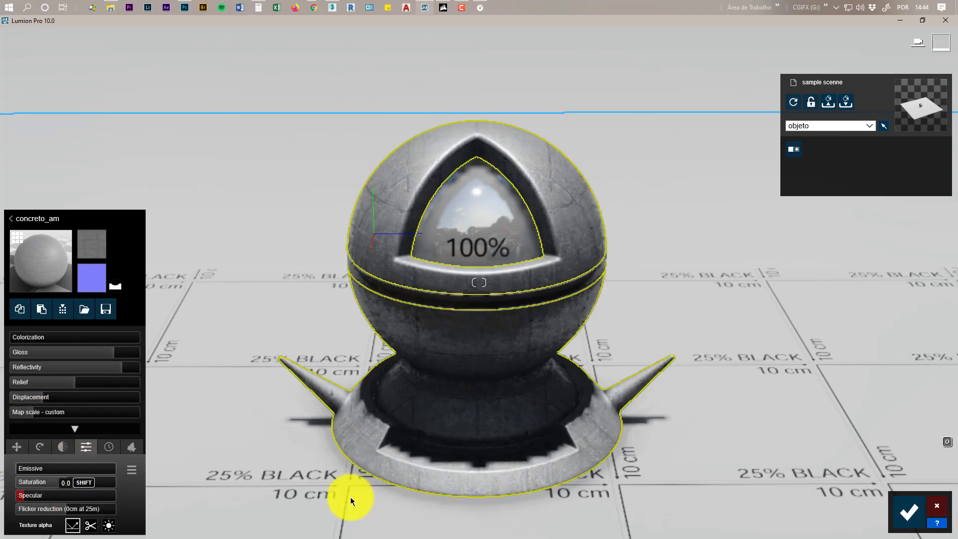
pyautogui.click(918, 519)
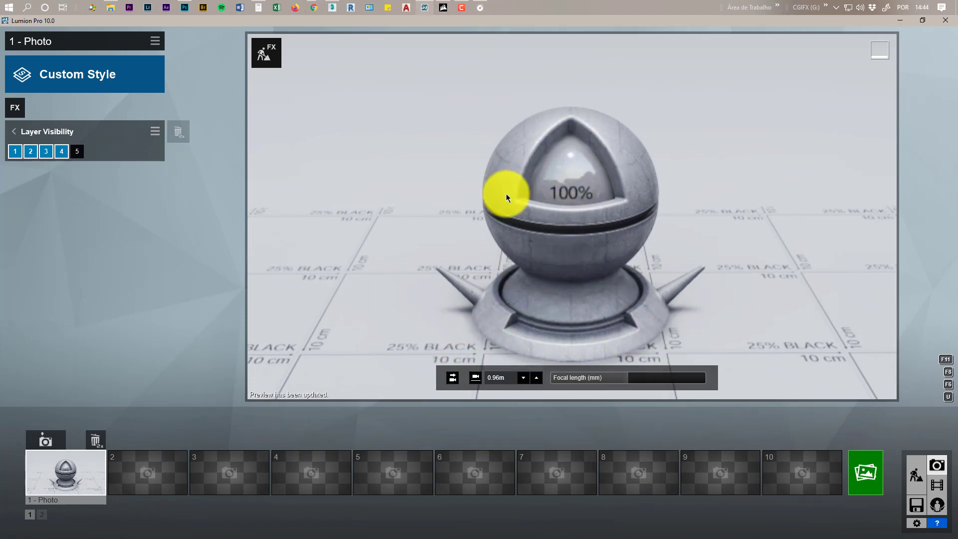
pyautogui.moveTo(809, 450)
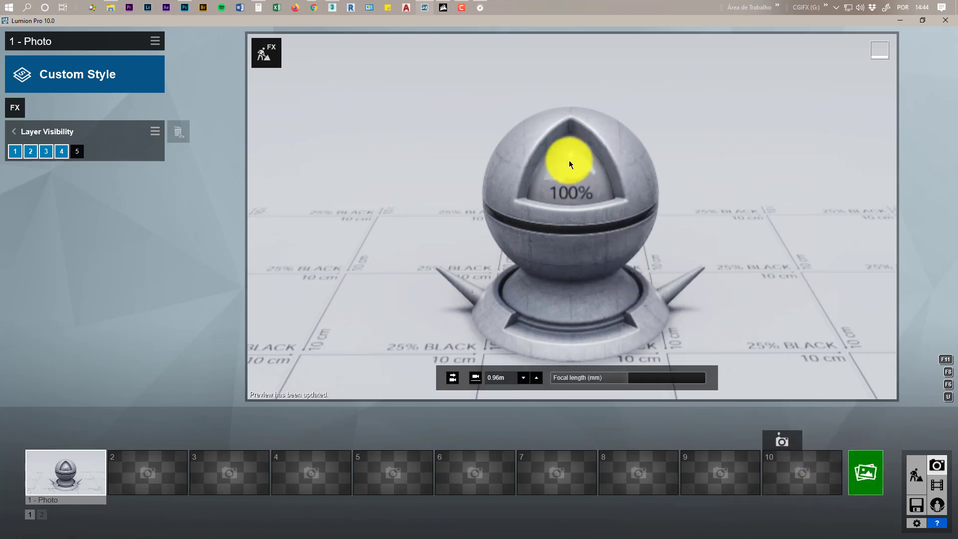
# Step: Switch to Chrome and examine the Lebombo panorama on its HDRI Haven page
pyautogui.click(902, 21)
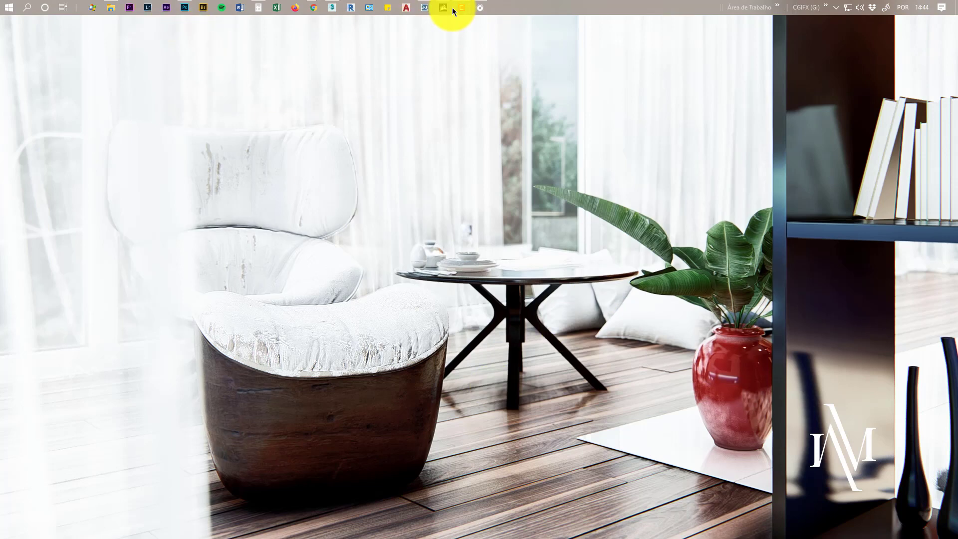
pyautogui.moveTo(307, 9)
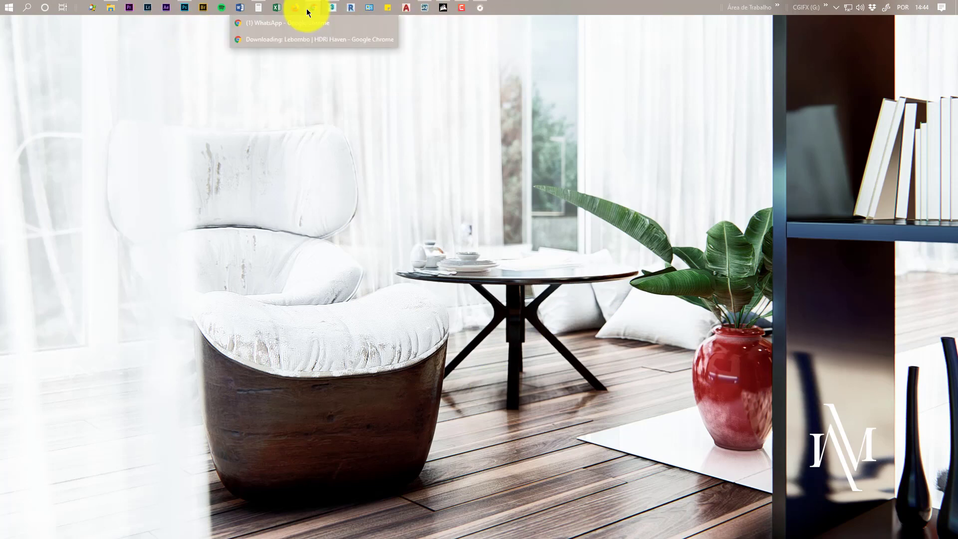
pyautogui.click(287, 39)
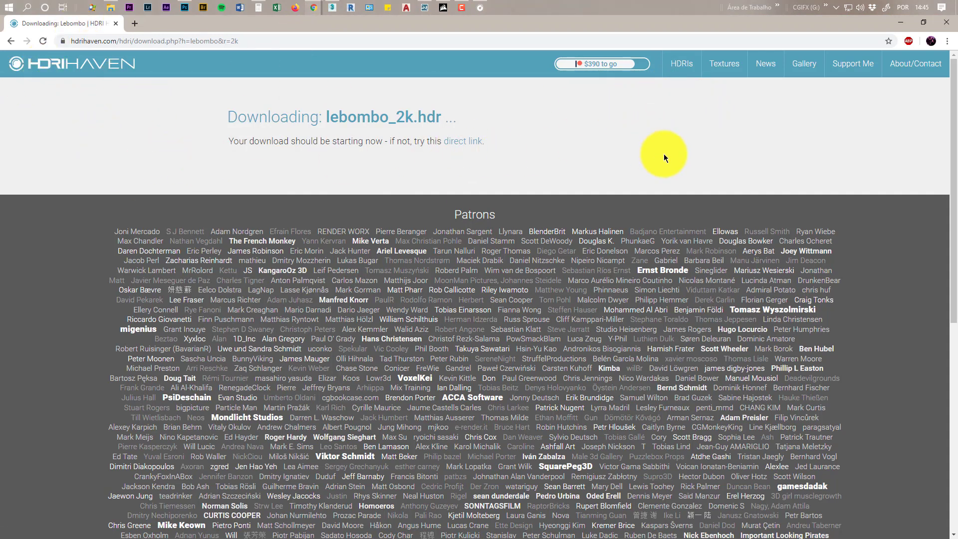
pyautogui.hotkey('alt', 'Left')
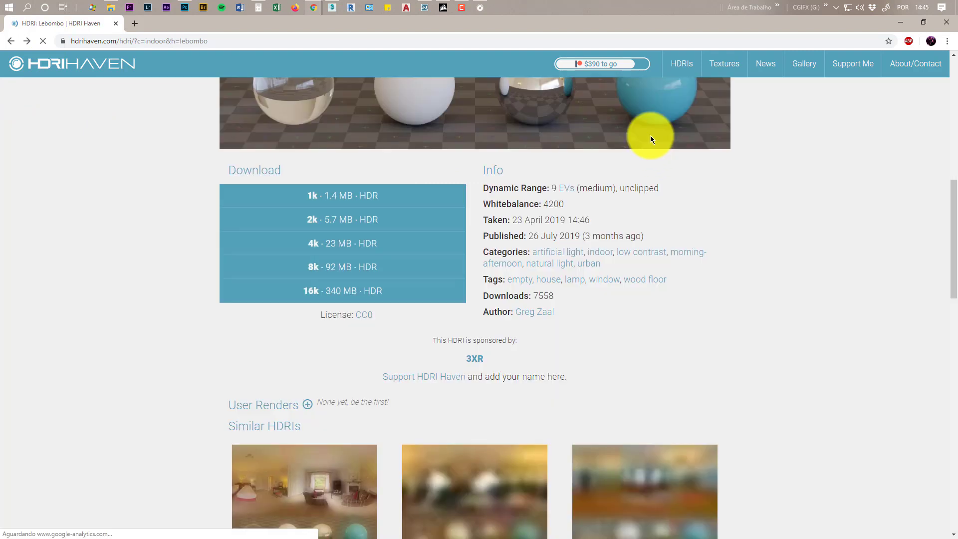
pyautogui.scroll(8, 633, 254)
pyautogui.scroll(1, 613, 259)
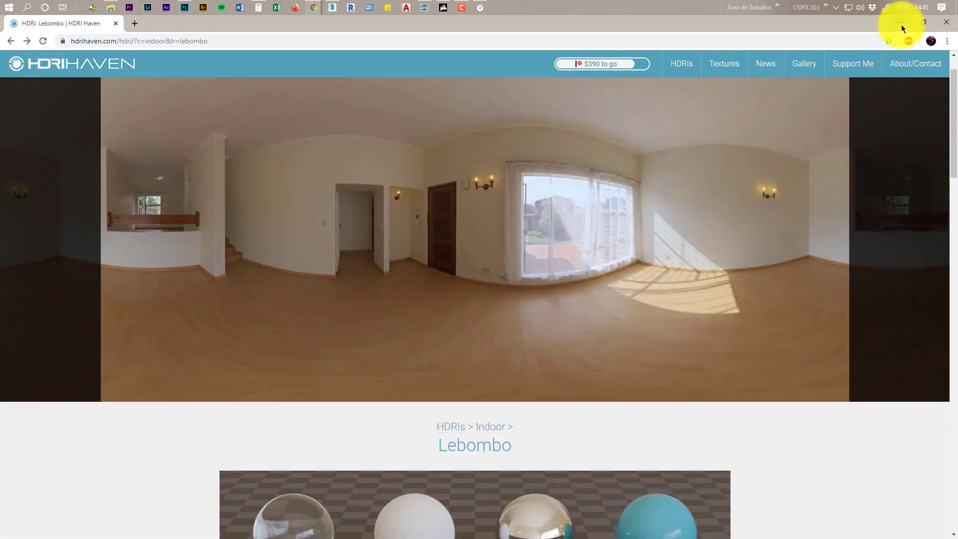
# Step: Switch to Photoshop, close the edited panorama without saving, and reopen lebombo_2k (1).hdr from the recent files
pyautogui.click(185, 8)
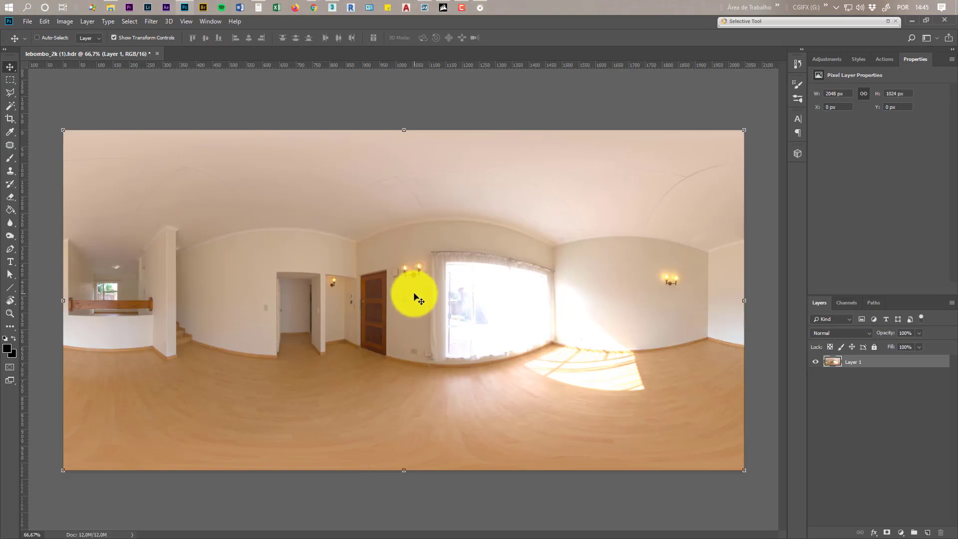
pyautogui.click(157, 54)
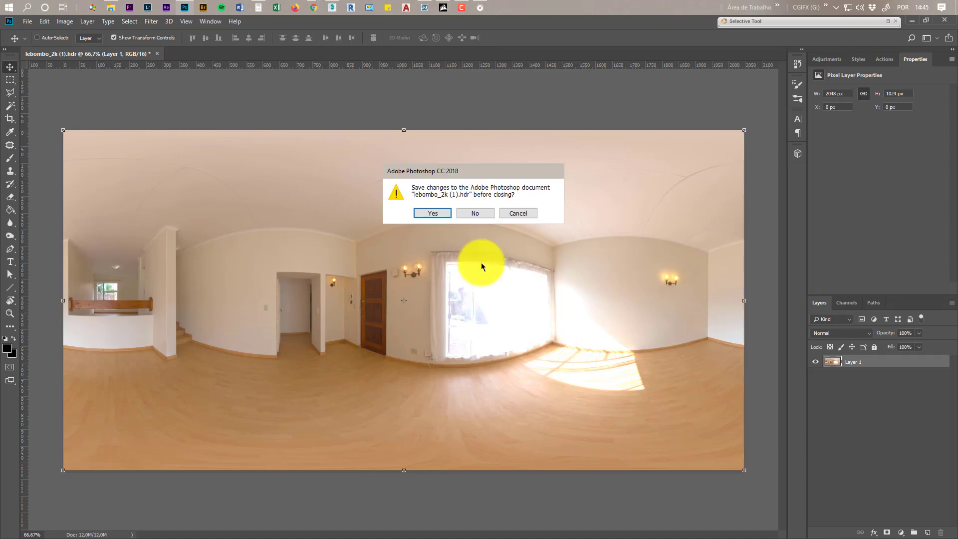
pyautogui.click(475, 212)
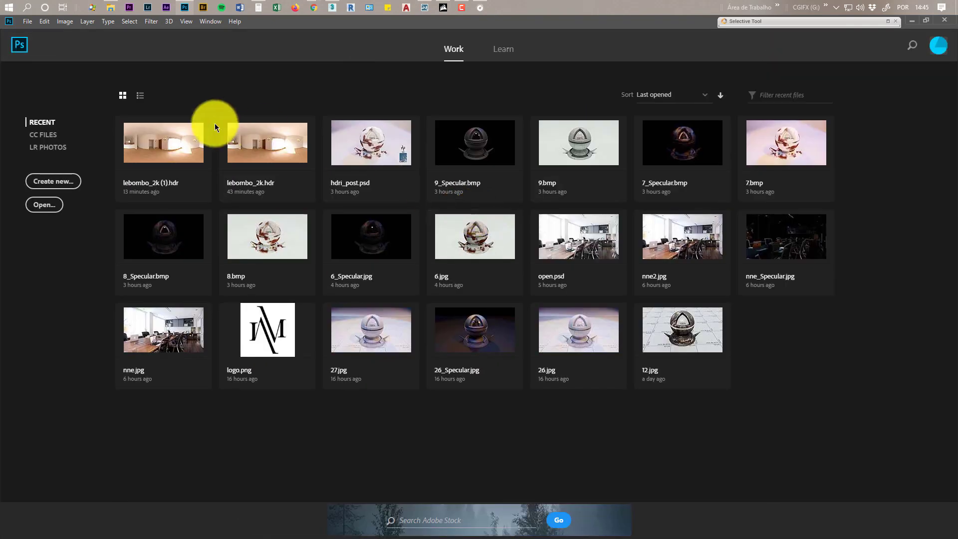
pyautogui.click(190, 151)
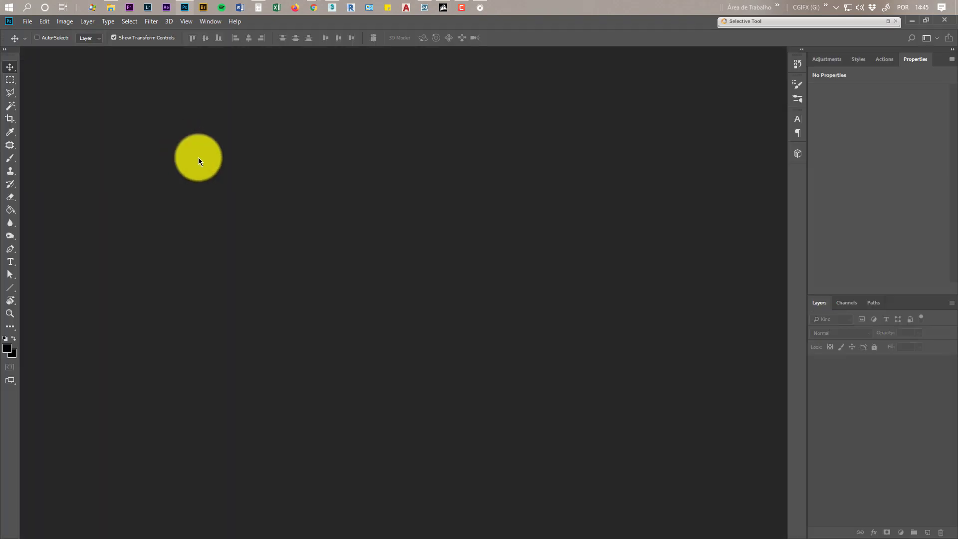
pyautogui.click(191, 321)
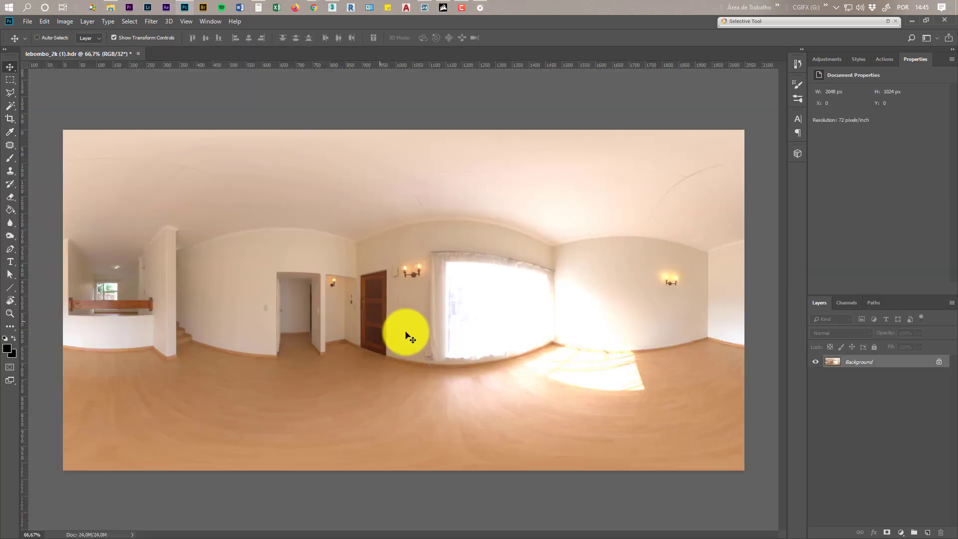
# Step: Convert the panorama to 16 Bits/Channel, using HDR Toning with gamma of about 0.91 and exposure of about +2.16
pyautogui.click(65, 27)
pyautogui.moveTo(87, 33)
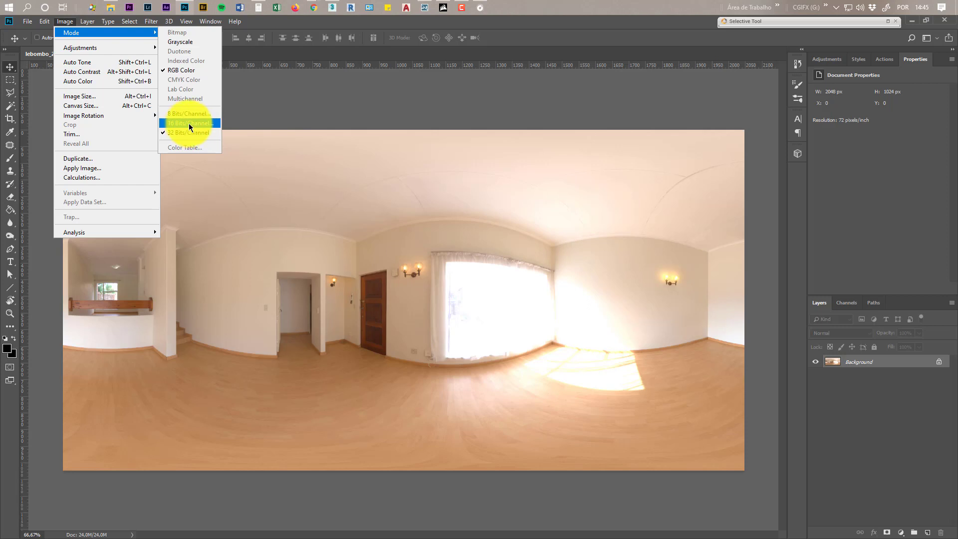
pyautogui.click(191, 124)
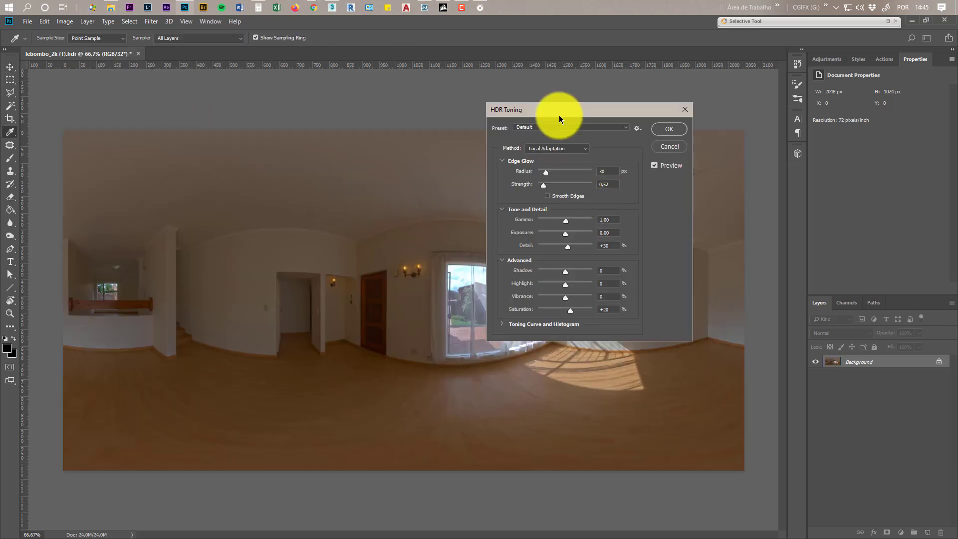
pyautogui.moveTo(556, 110); pyautogui.dragTo(744, 129)
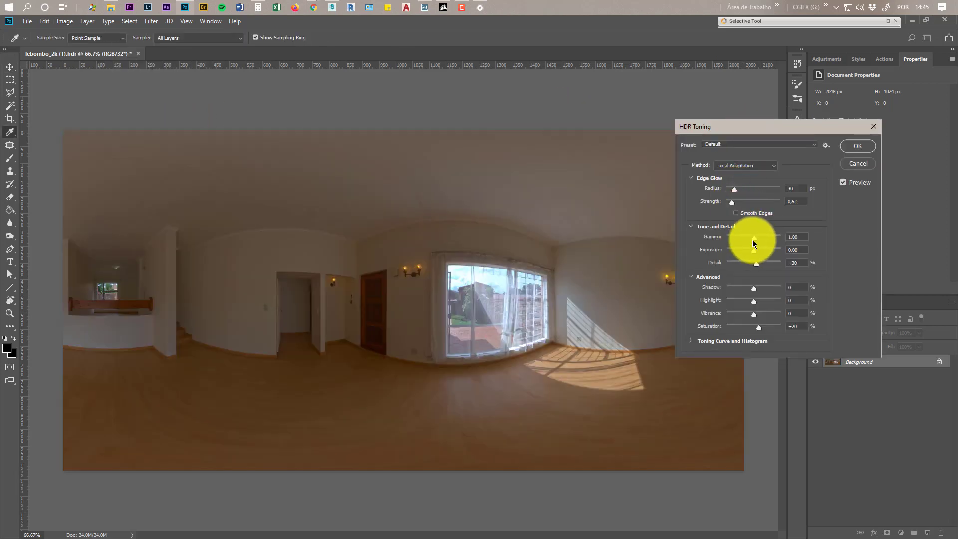
pyautogui.moveTo(753, 238)
pyautogui.mouseDown()
pyautogui.moveTo(765, 253)
pyautogui.moveTo(750, 238)
pyautogui.moveTo(759, 241)
pyautogui.mouseUp()
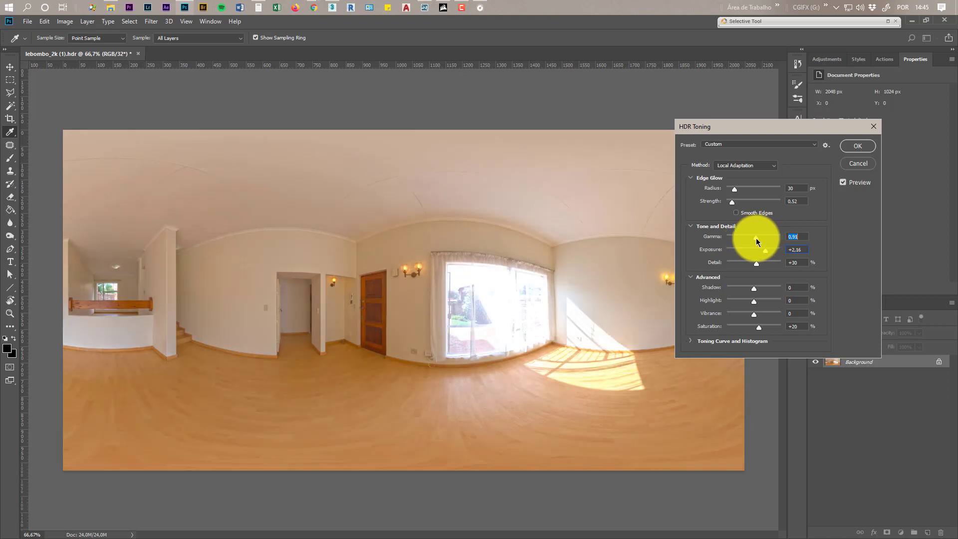
pyautogui.click(859, 146)
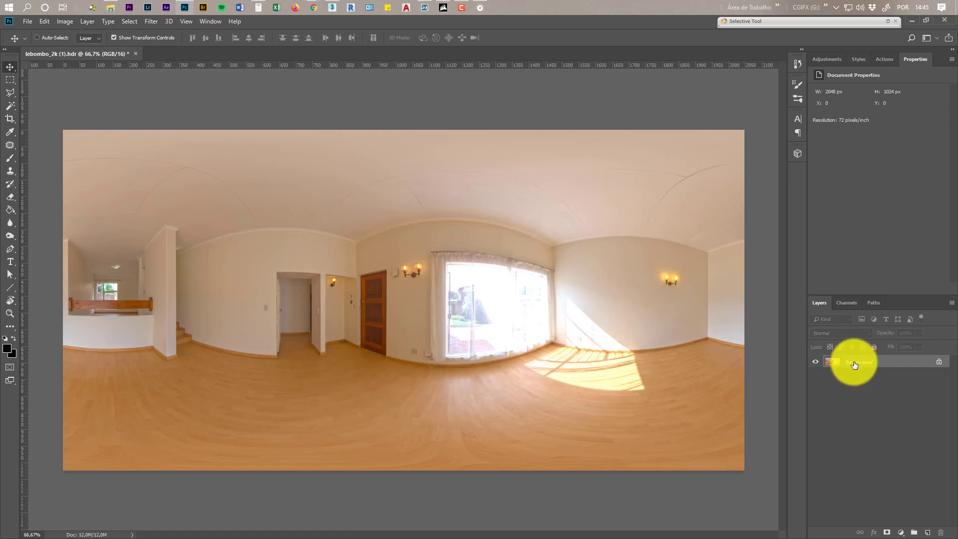
# Step: Add a Hue/Saturation adjustment layer above the panorama and set its saturation to -40
pyautogui.click(900, 532)
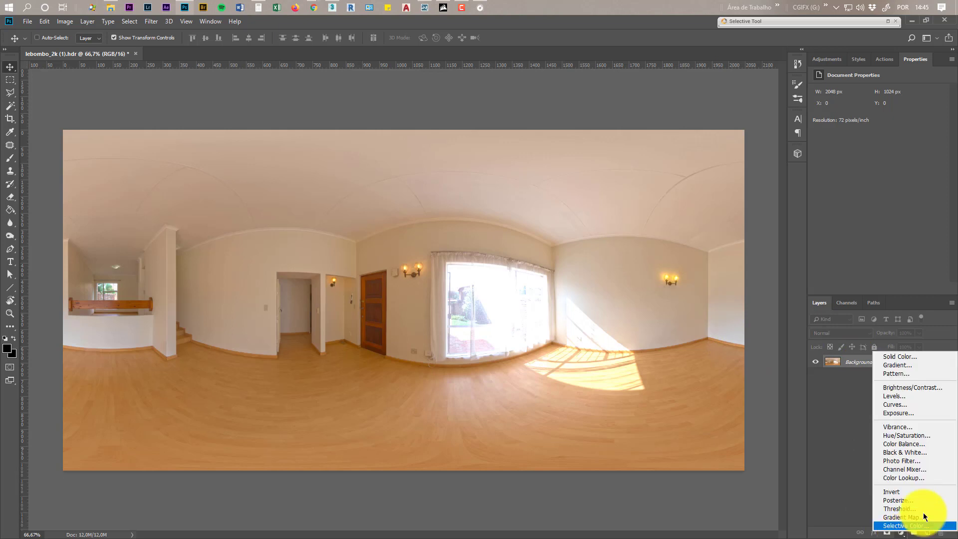
pyautogui.click(906, 436)
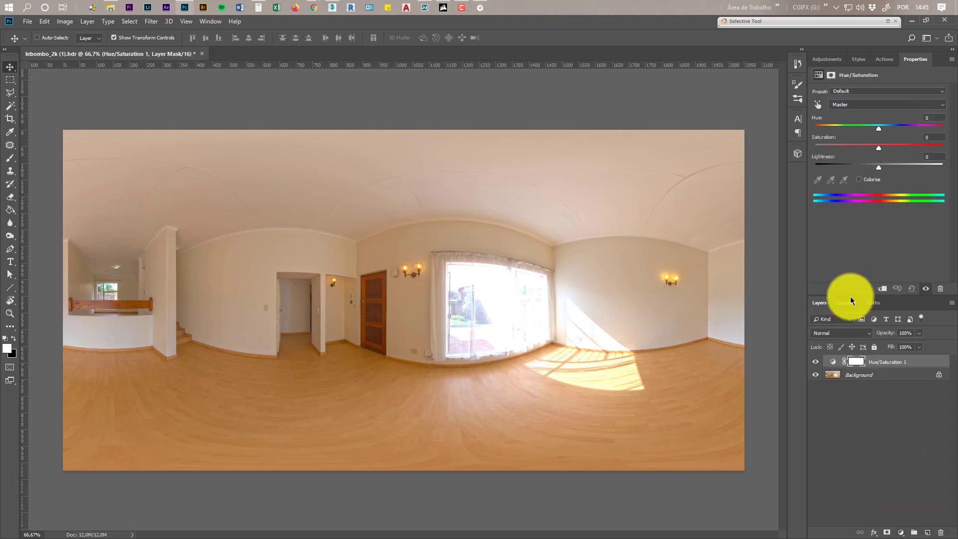
pyautogui.moveTo(879, 145); pyautogui.dragTo(853, 159)
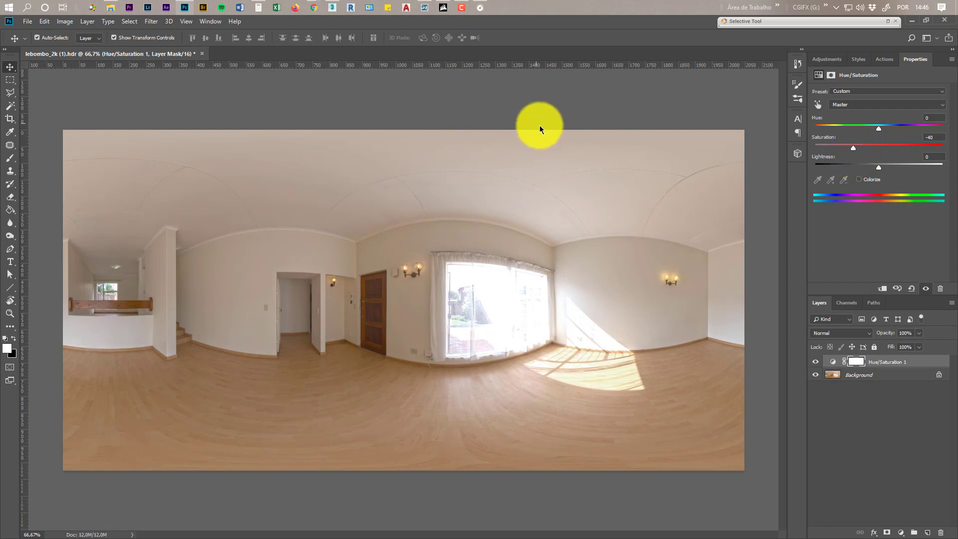
# Step: Save a copy of the panorama as the JPEG teste_hdri on HD (V:), at quality 12 with the Baseline ("Standard") format
pyautogui.hotkey('ctrl', 'shift', 's')
pyautogui.click(103, 404)
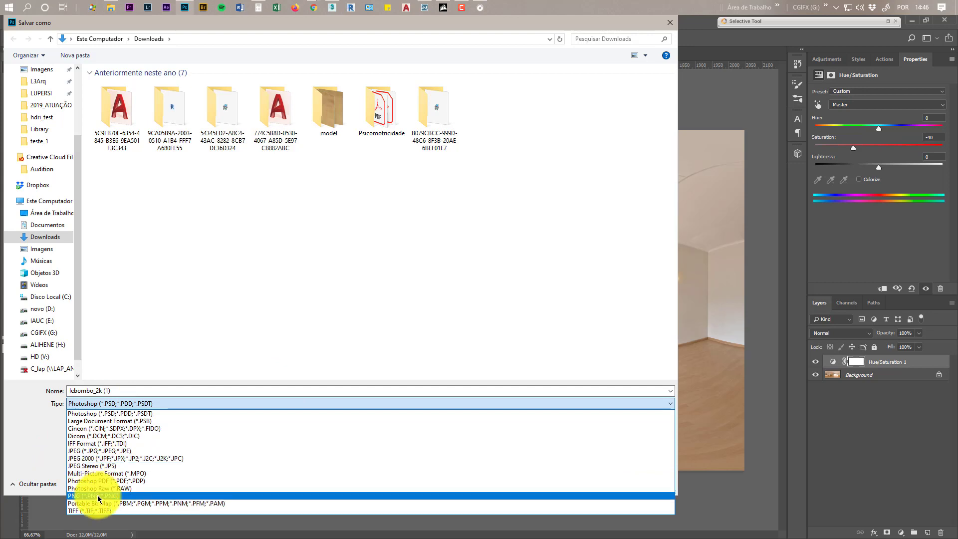
pyautogui.click(94, 455)
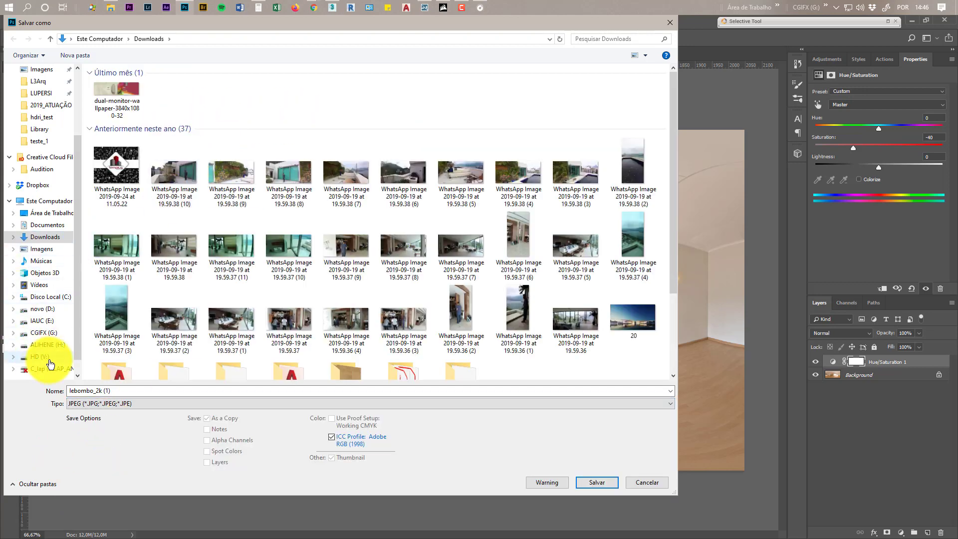
pyautogui.scroll(-1, 45, 361)
pyautogui.click(40, 345)
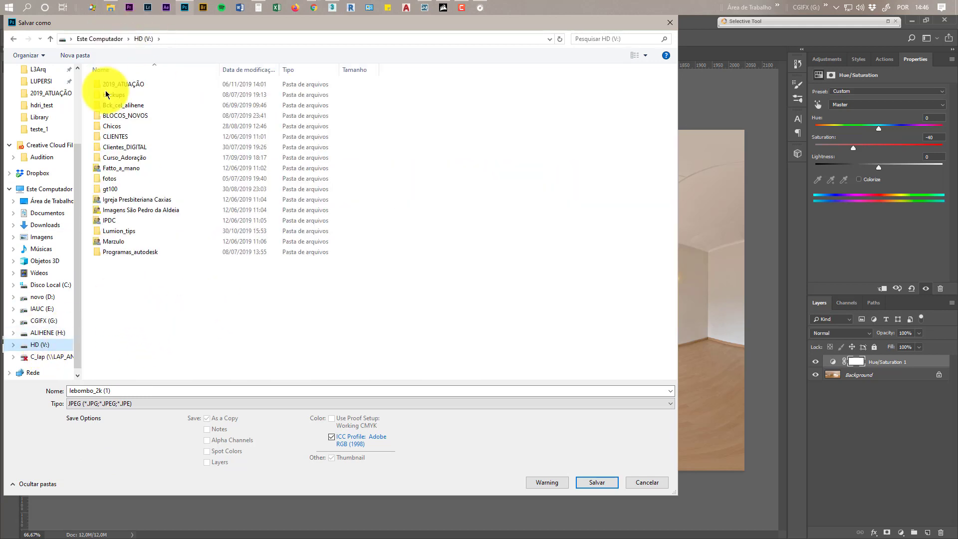
pyautogui.click(136, 391)
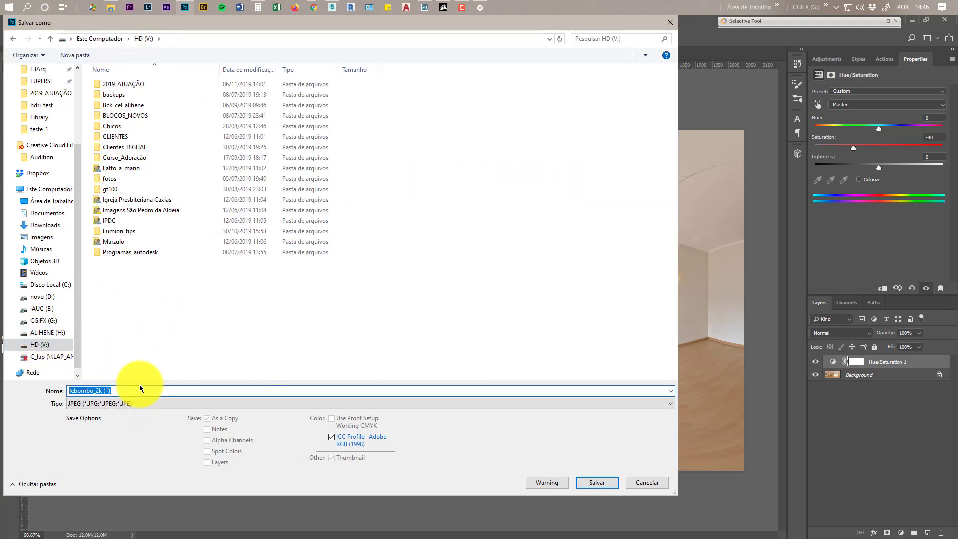
pyautogui.write('teste_hdri')
pyautogui.press('Return')
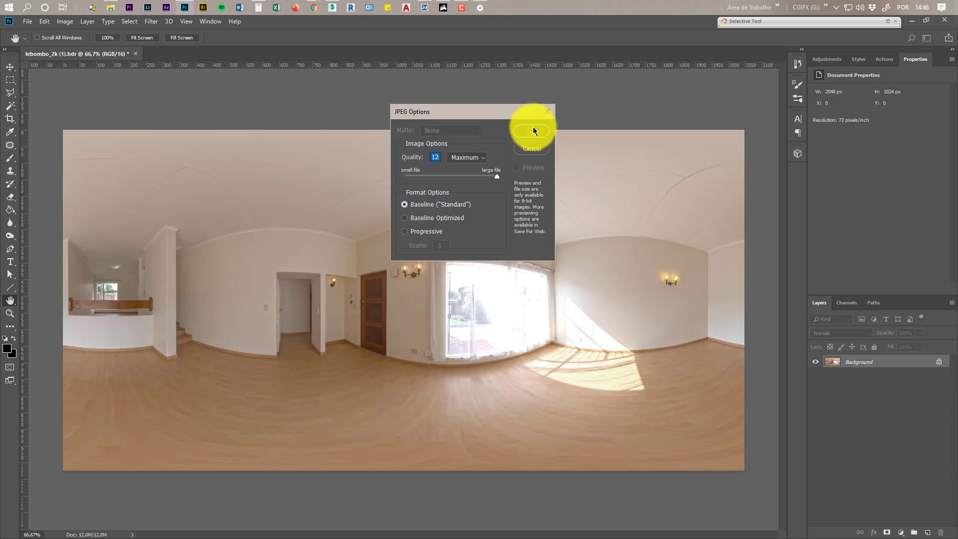
pyautogui.click(532, 131)
# Step: Switch to Lumion, enter Build mode, and select the distant dome2 hdri 360 sphere on the grass
pyautogui.click(912, 21)
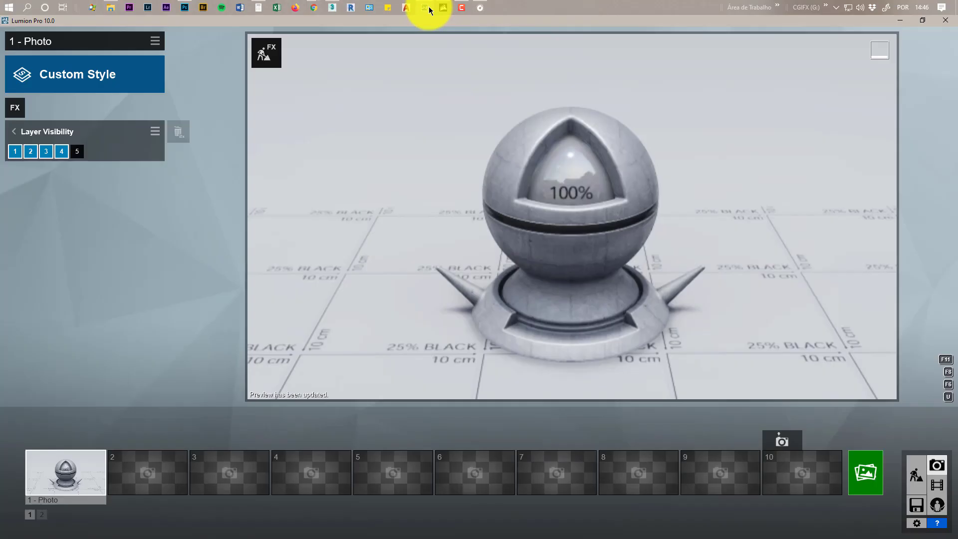
pyautogui.click(426, 7)
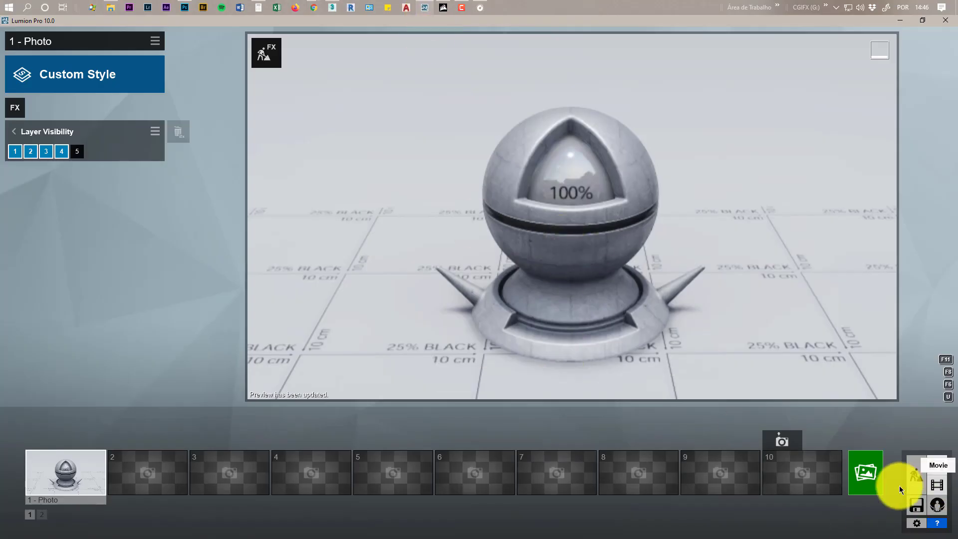
pyautogui.click(916, 474)
pyautogui.press('w')
pyautogui.moveTo(553, 255); pyautogui.dragTo(514, 250, button='right')
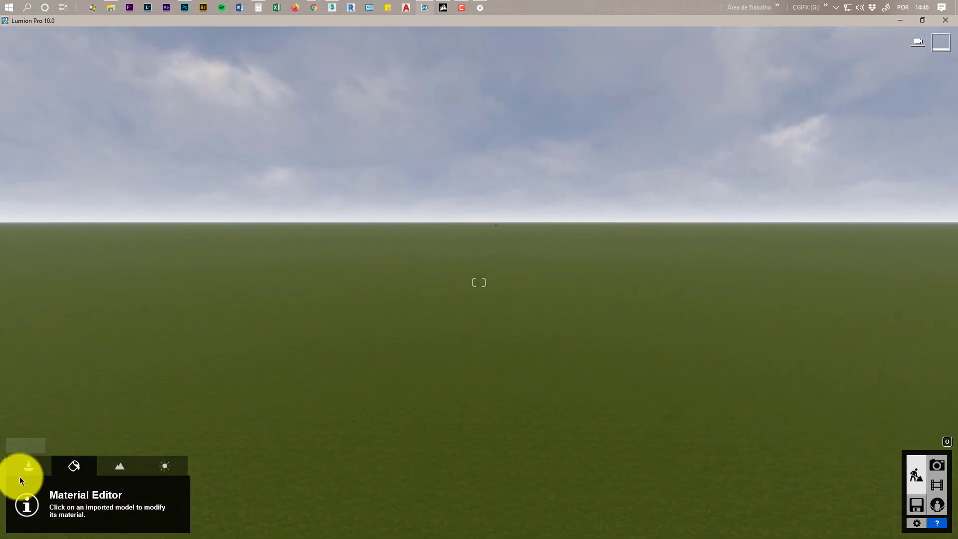
pyautogui.click(29, 466)
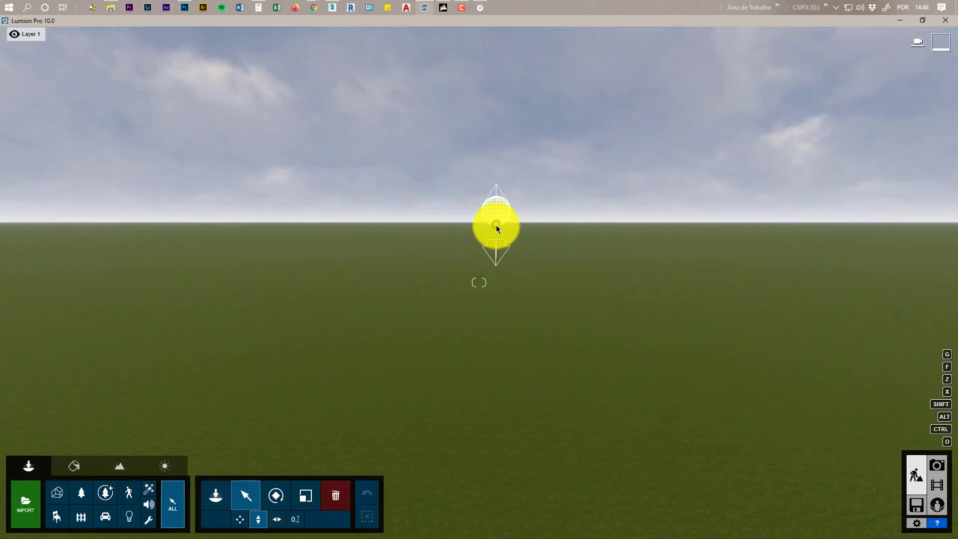
pyautogui.click(496, 225)
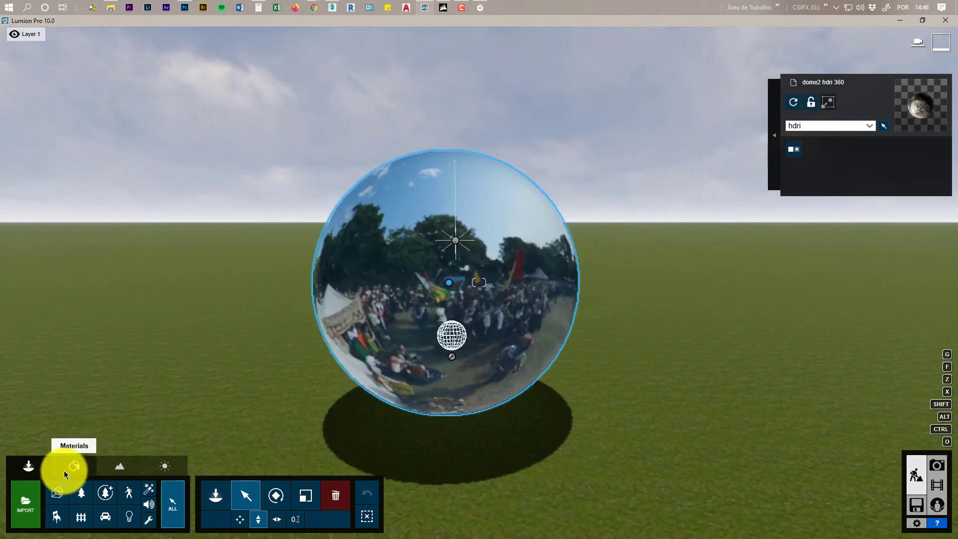
# Step: Give the sphere a Standard material and load teste_hdri from HD (V:) as its colour texture
pyautogui.click(69, 468)
pyautogui.click(501, 231)
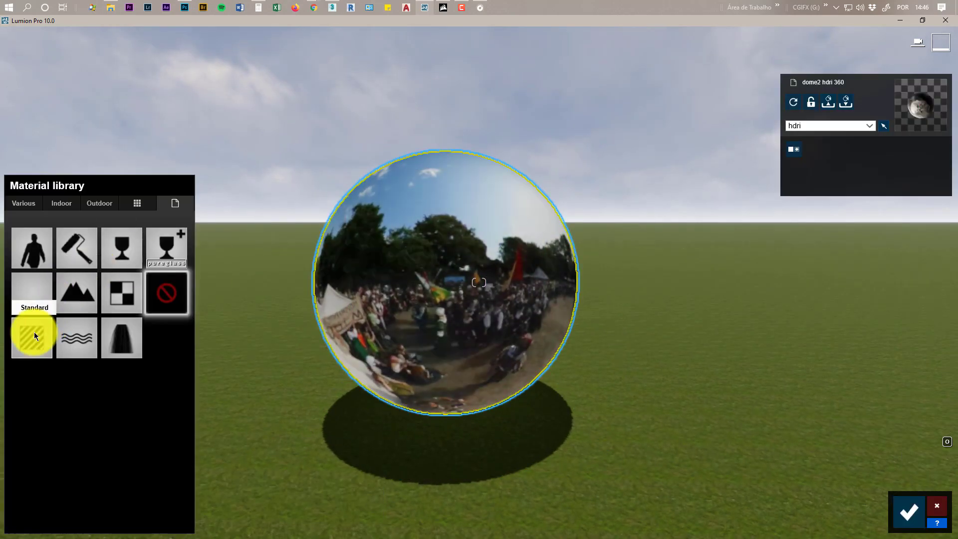
pyautogui.click(32, 332)
pyautogui.click(89, 265)
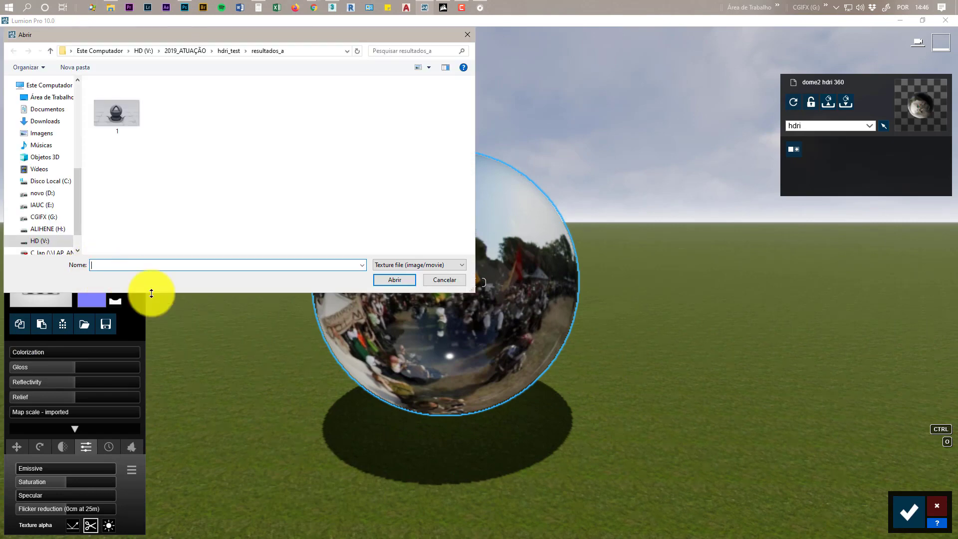
pyautogui.moveTo(81, 188); pyautogui.dragTo(75, 207)
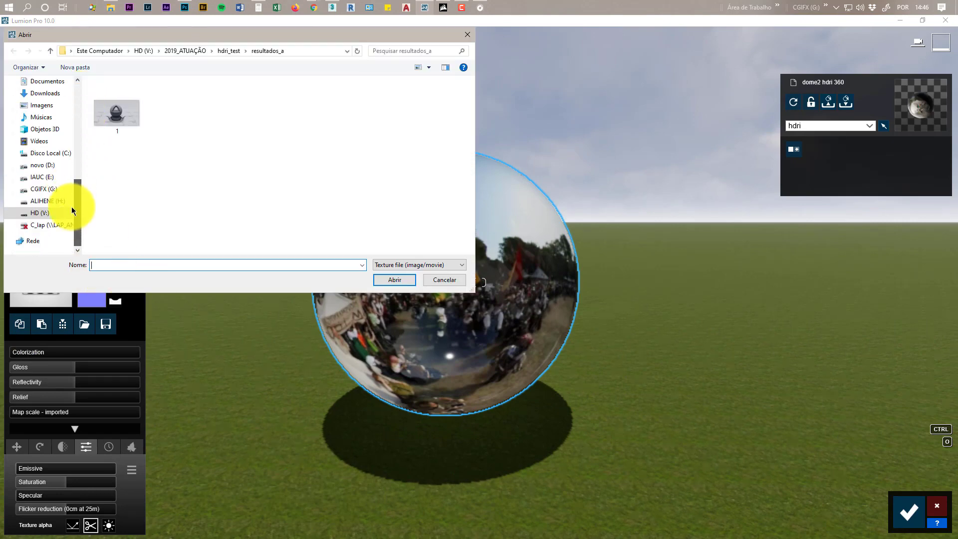
pyautogui.click(37, 214)
pyautogui.scroll(-5, 292, 175)
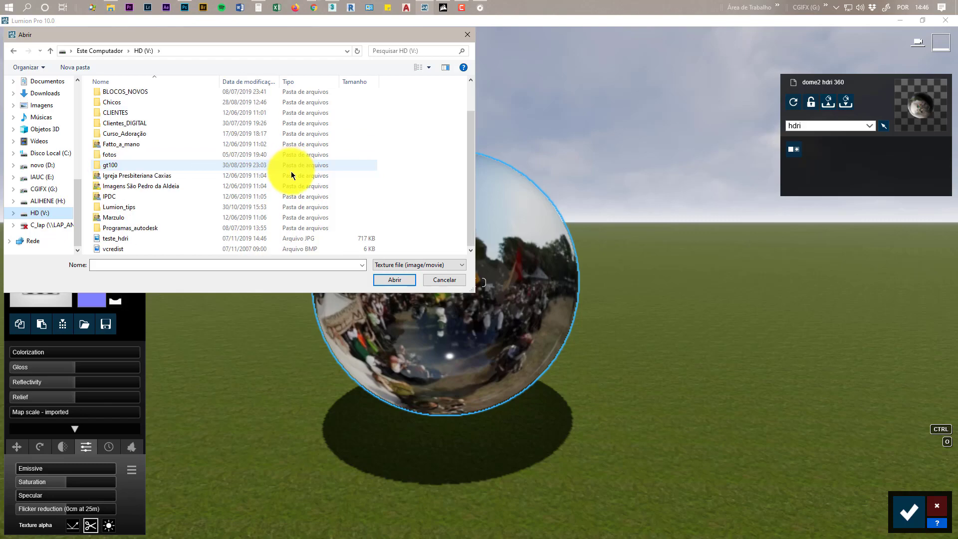
pyautogui.click(115, 238)
pyautogui.click(394, 280)
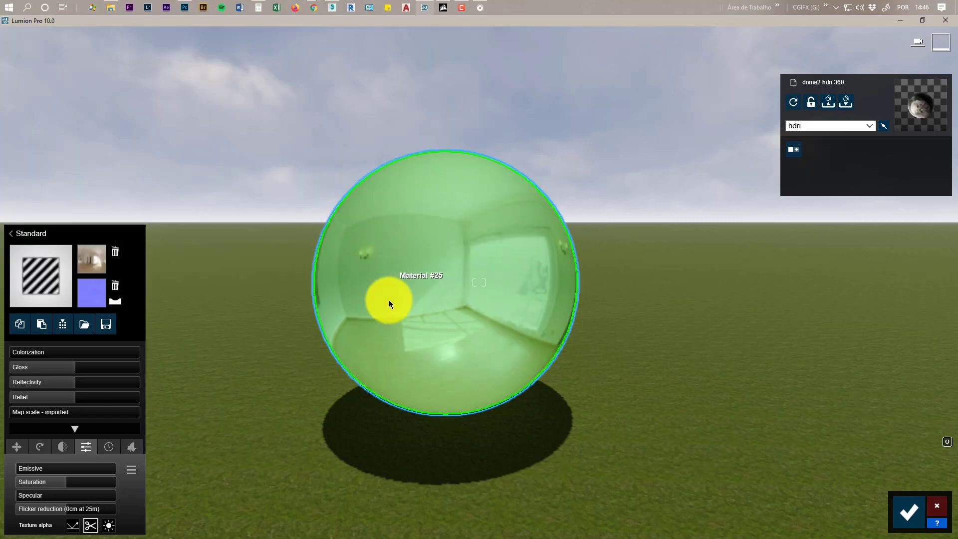
# Step: Inspect the room texture on the sphere up close and save the material change
pyautogui.scroll(3, 439, 365)
pyautogui.scroll(5, 437, 347)
pyautogui.moveTo(439, 344)
pyautogui.mouseDown(button='right')
pyautogui.moveTo(417, 344)
pyautogui.moveTo(450, 346)
pyautogui.moveTo(415, 349)
pyautogui.moveTo(449, 346)
pyautogui.moveTo(438, 346)
pyautogui.mouseUp(button='right')
pyautogui.scroll(-3, 437, 345)
pyautogui.scroll(-3, 437, 345)
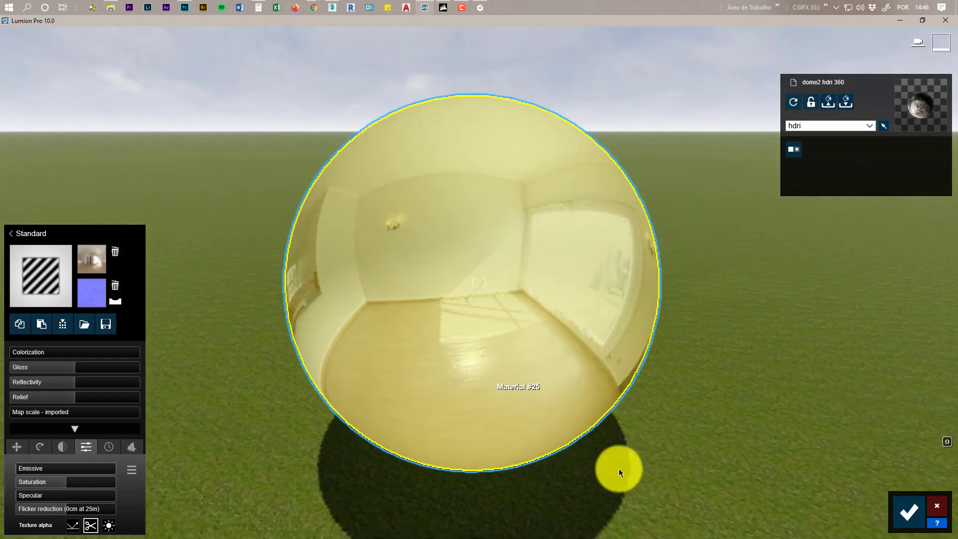
pyautogui.click(915, 509)
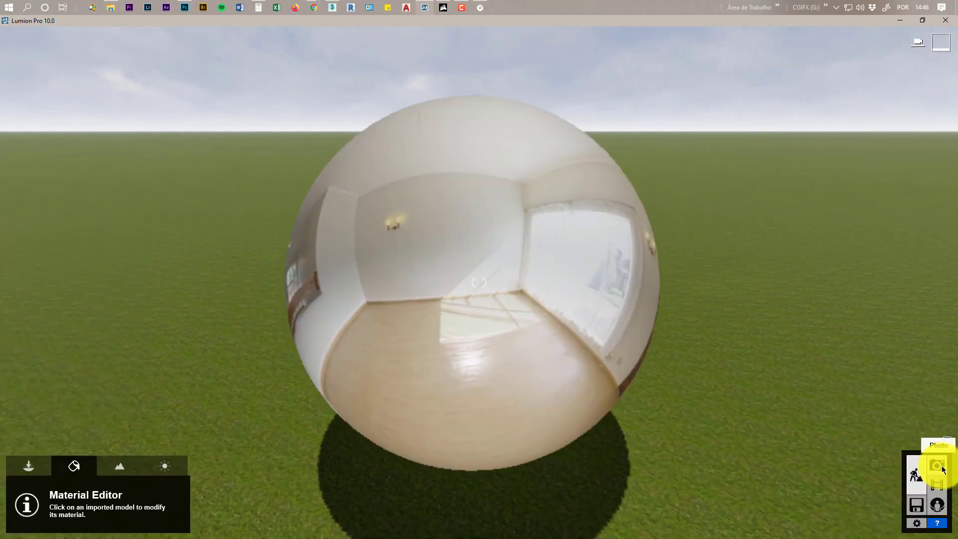
# Step: Recall photo 1's view in Photo mode and examine the shader ball's new reflections in Build with effects
pyautogui.click(943, 468)
pyautogui.click(78, 480)
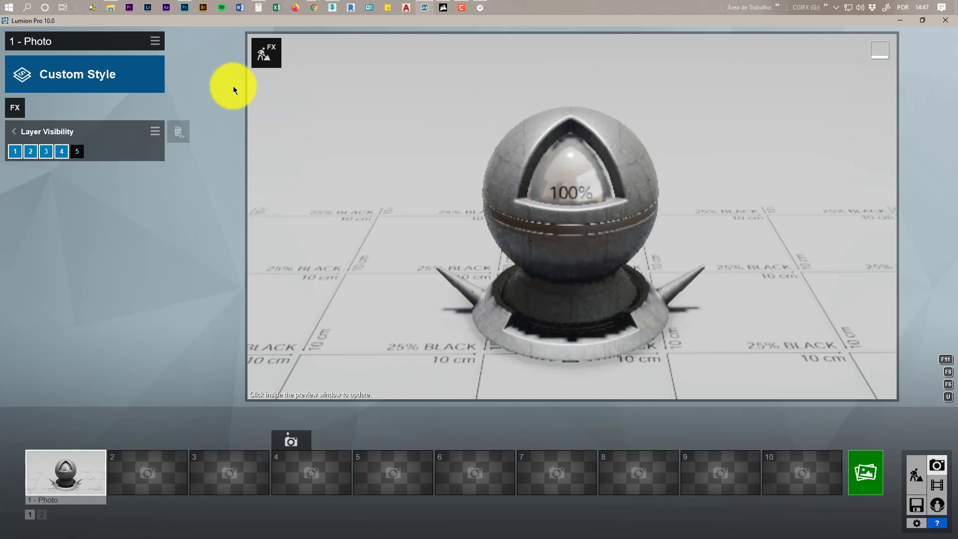
pyautogui.click(264, 56)
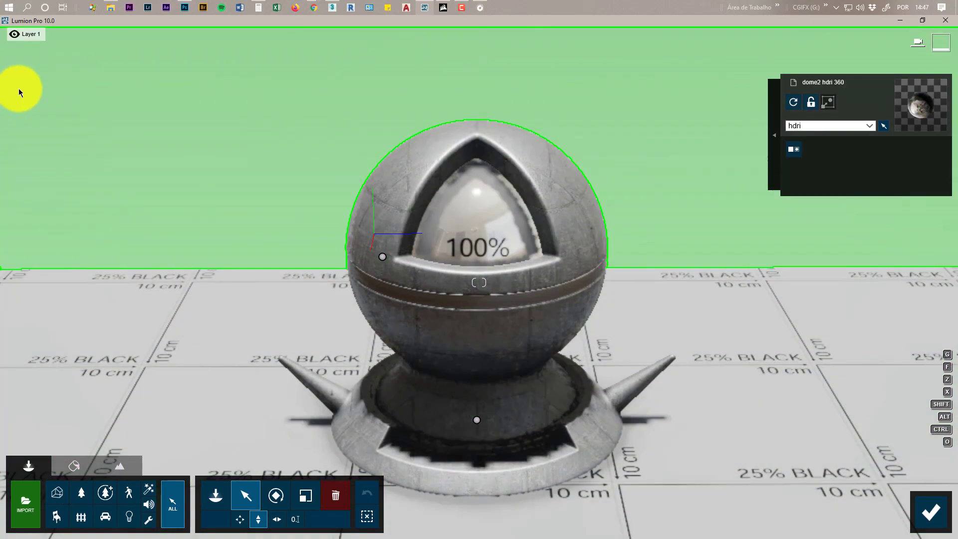
pyautogui.moveTo(55, 55)
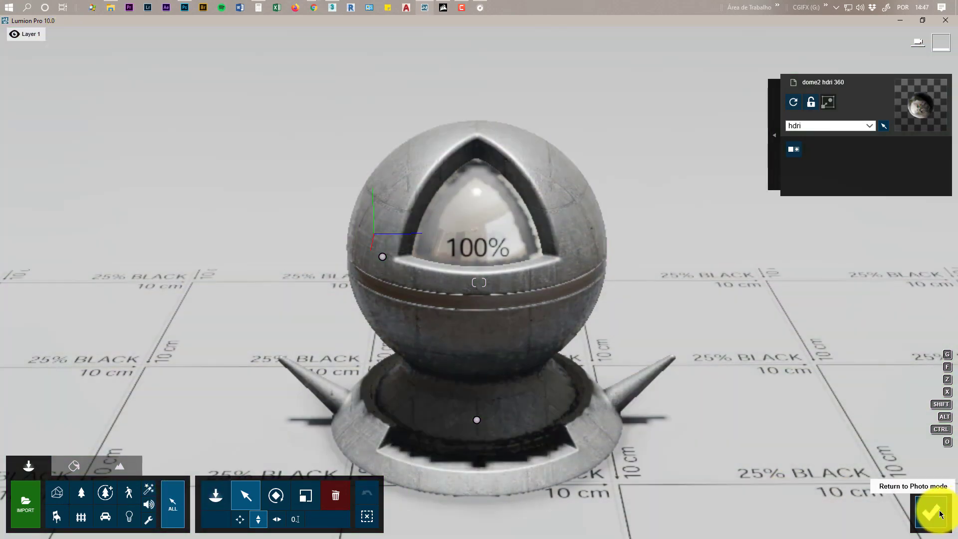
pyautogui.click(931, 512)
# Step: Return to Build mode, lower the sun height to partway down the sky, and set the sun brightness to 0.9
pyautogui.click(921, 475)
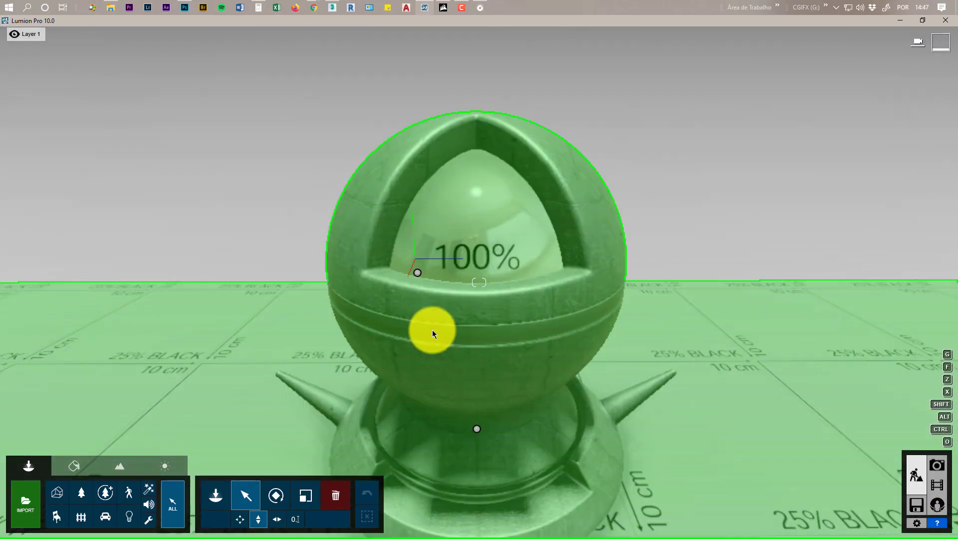
pyautogui.scroll(3, 433, 319)
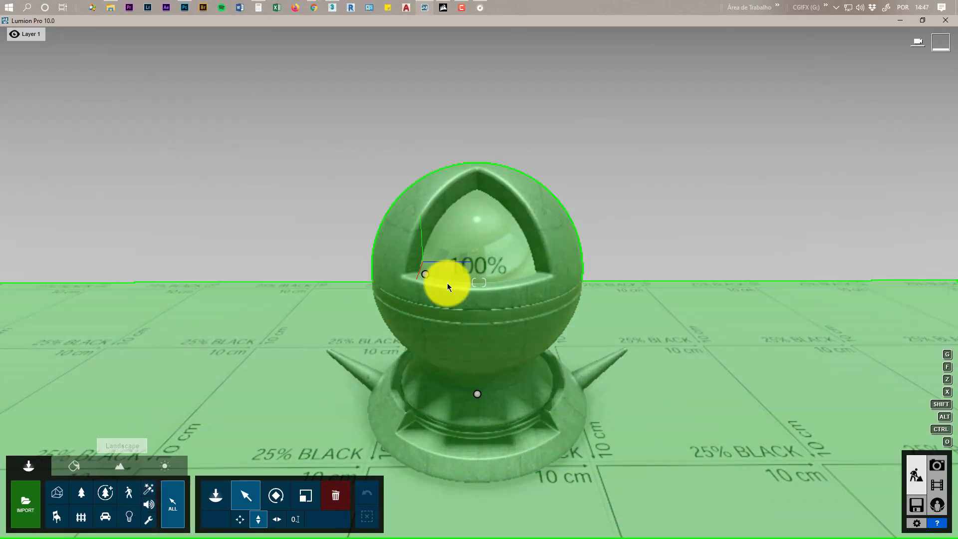
pyautogui.click(158, 466)
pyautogui.moveTo(144, 481); pyautogui.dragTo(158, 493)
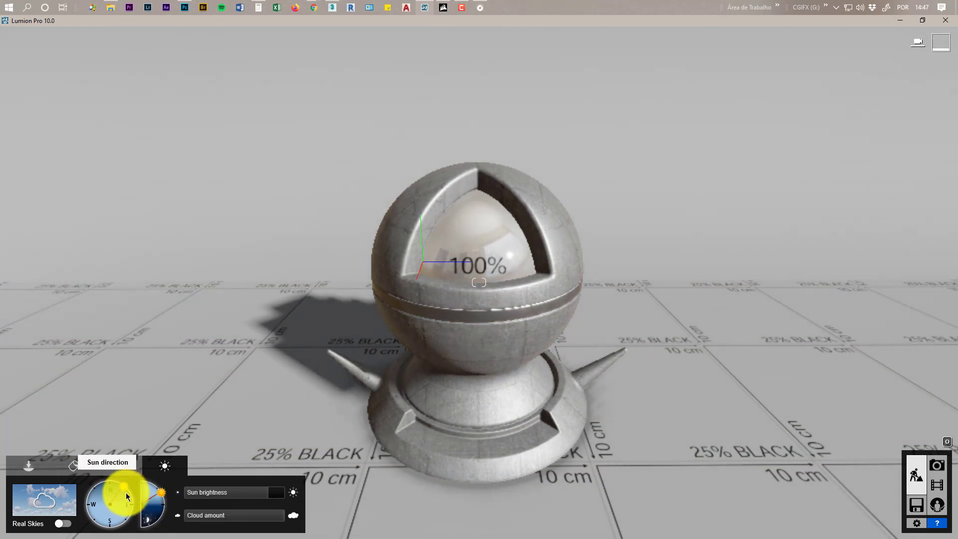
pyautogui.moveTo(264, 493)
pyautogui.mouseDown()
pyautogui.moveTo(251, 495)
pyautogui.moveTo(271, 499)
pyautogui.mouseUp()
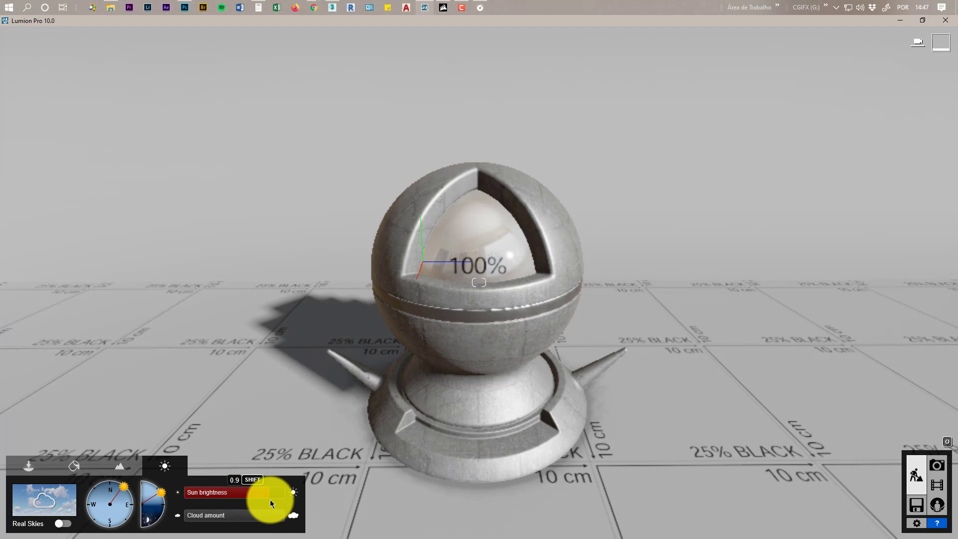
# Step: Turn the sun direction to the east and raise the sun height to its highest position over the shader ball
pyautogui.click(114, 484)
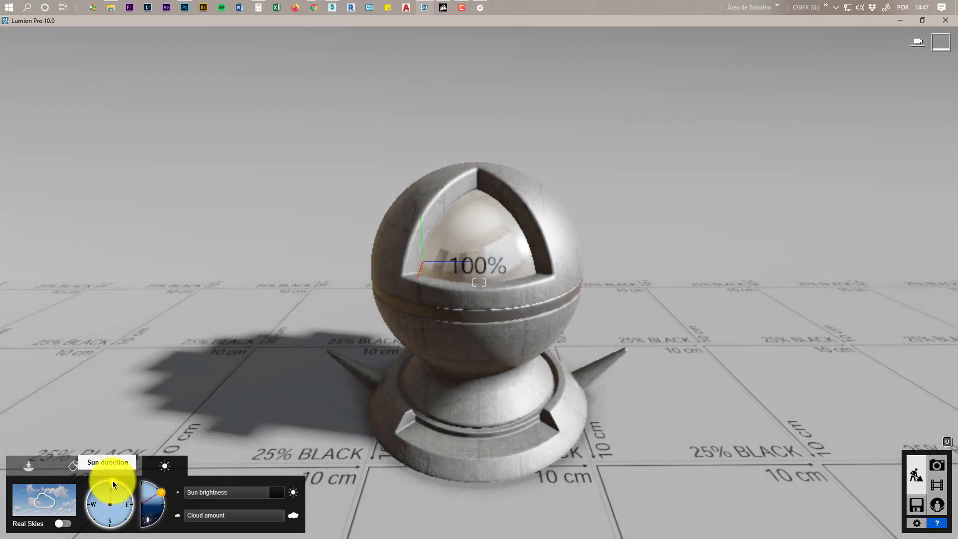
pyautogui.moveTo(113, 484); pyautogui.dragTo(160, 502)
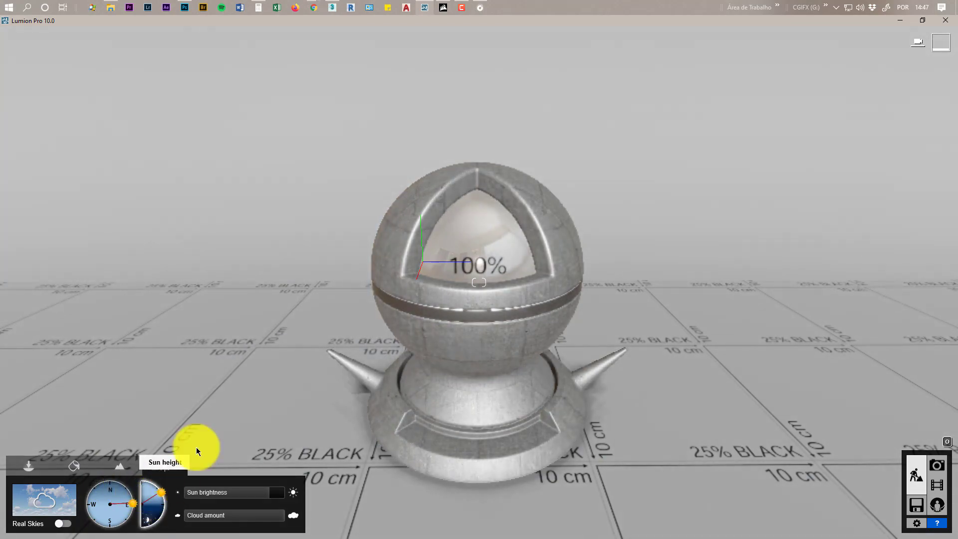
pyautogui.moveTo(330, 239); pyautogui.dragTo(495, 168, button='middle')
pyautogui.moveTo(666, 156)
pyautogui.mouseDown(button='right')
pyautogui.moveTo(673, 153)
pyautogui.moveTo(663, 156)
pyautogui.mouseUp(button='right')
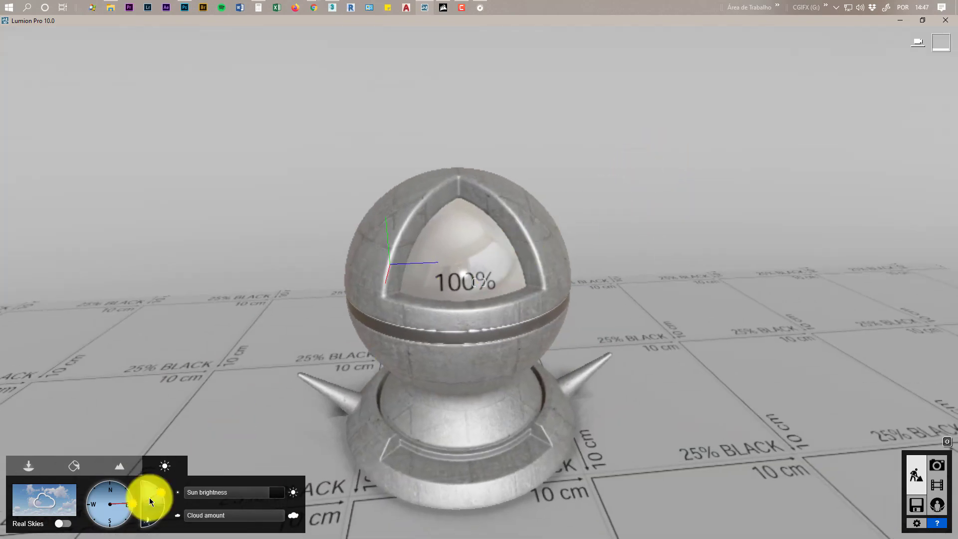
pyautogui.moveTo(161, 491); pyautogui.dragTo(118, 448)
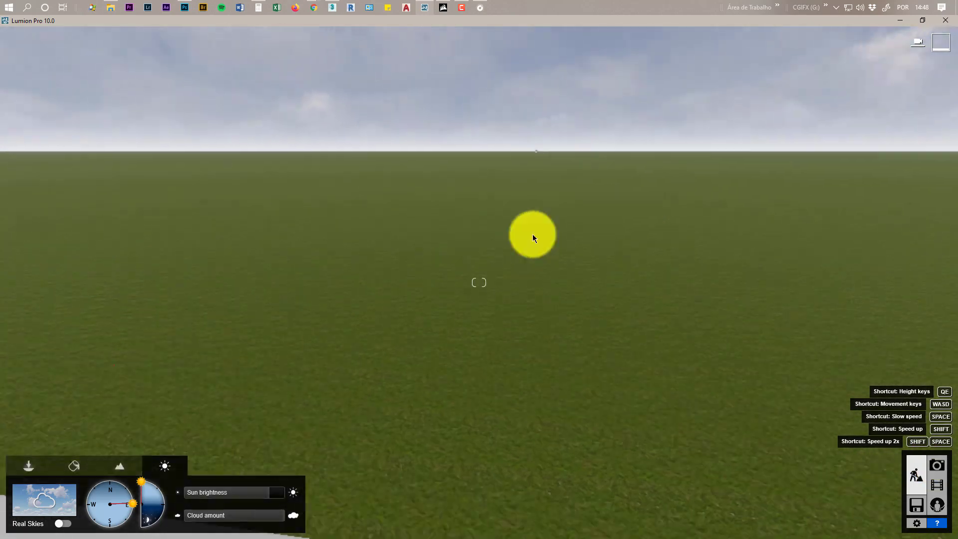
# Step: Rotate the dome2 hdri 360 sphere to bring its wooden door and hallway side into view, and recall photo 1's view in Photo mode
pyautogui.click(44, 465)
pyautogui.click(569, 141)
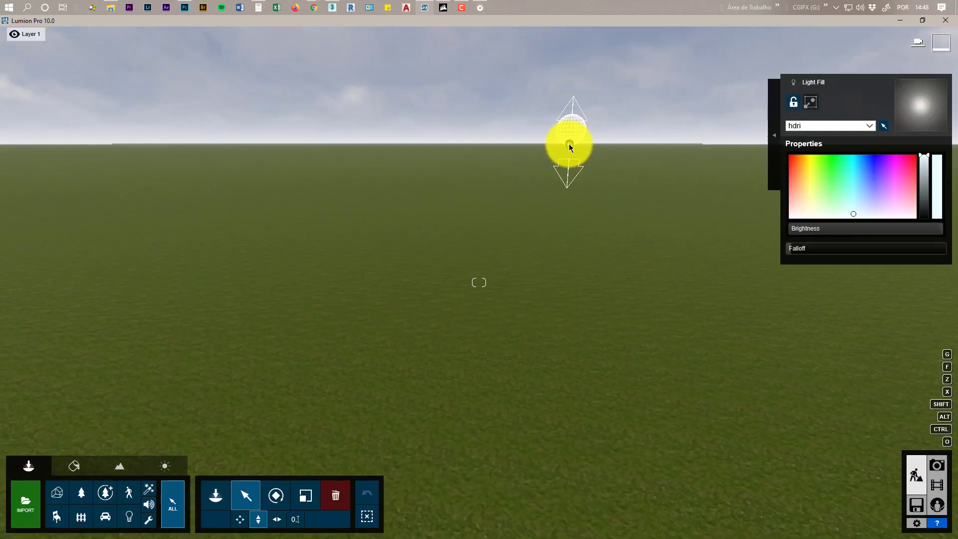
pyautogui.press('s')
pyautogui.press('w')
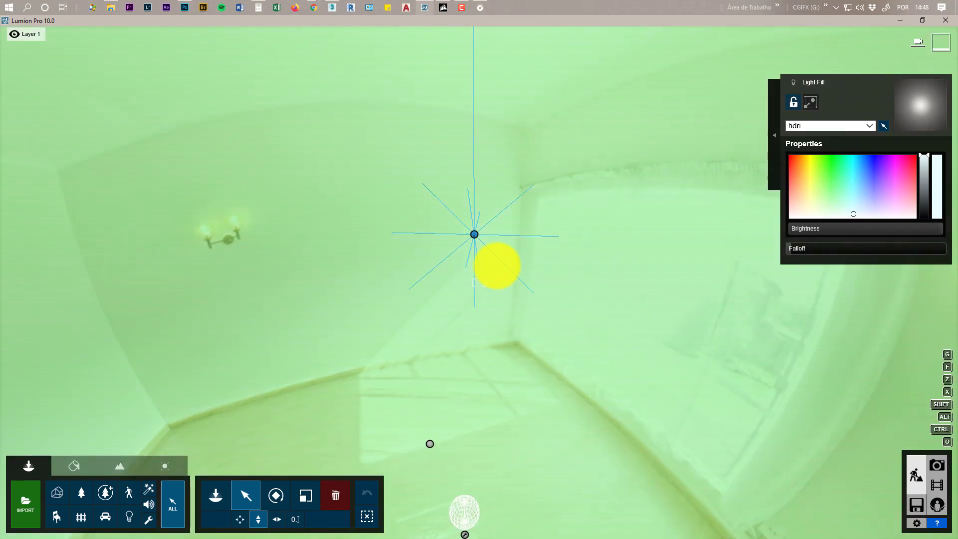
pyautogui.moveTo(496, 265); pyautogui.dragTo(580, 269, button='right')
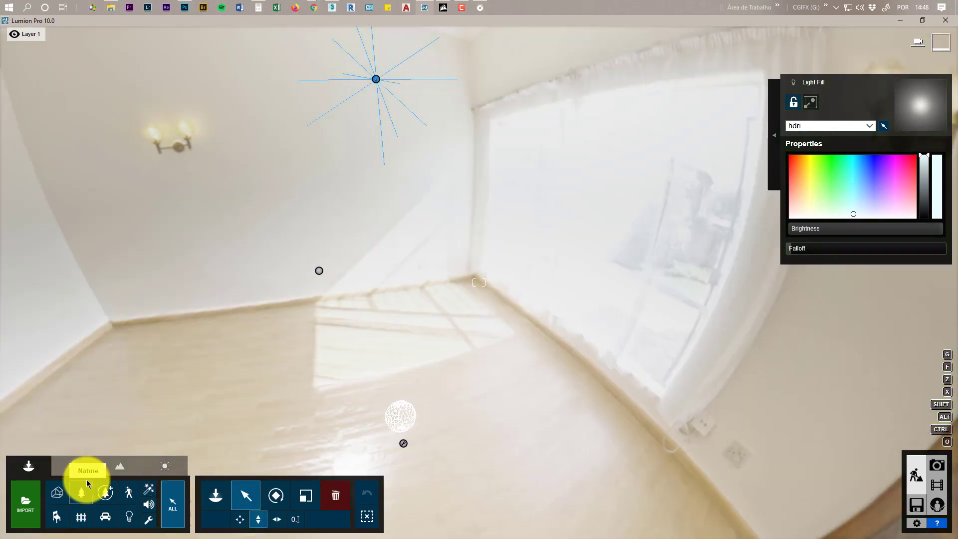
pyautogui.click(286, 484)
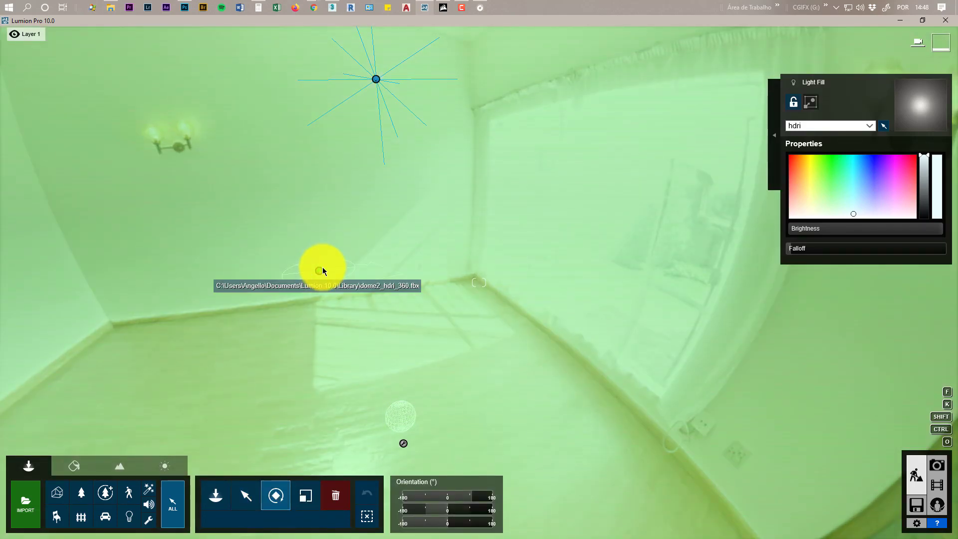
pyautogui.moveTo(321, 267); pyautogui.dragTo(295, 239)
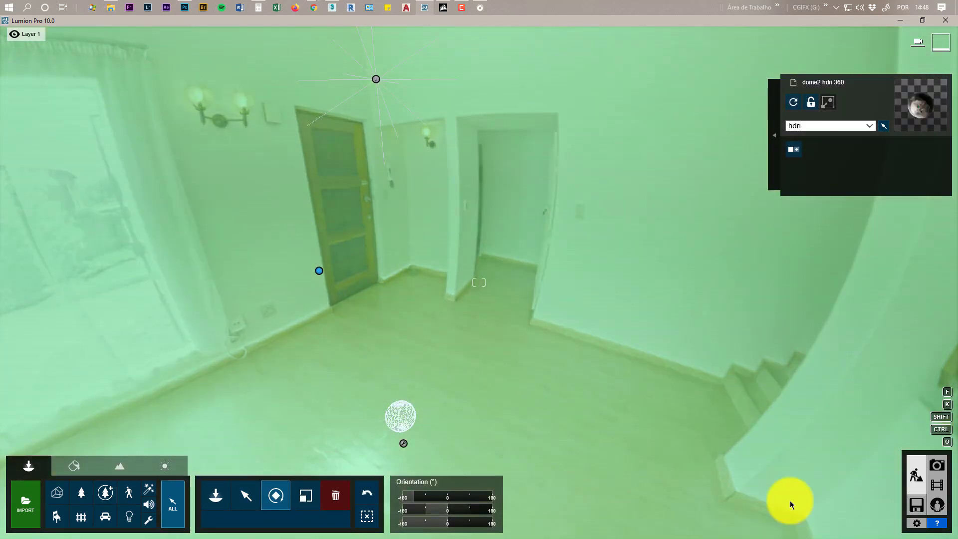
pyautogui.click(937, 465)
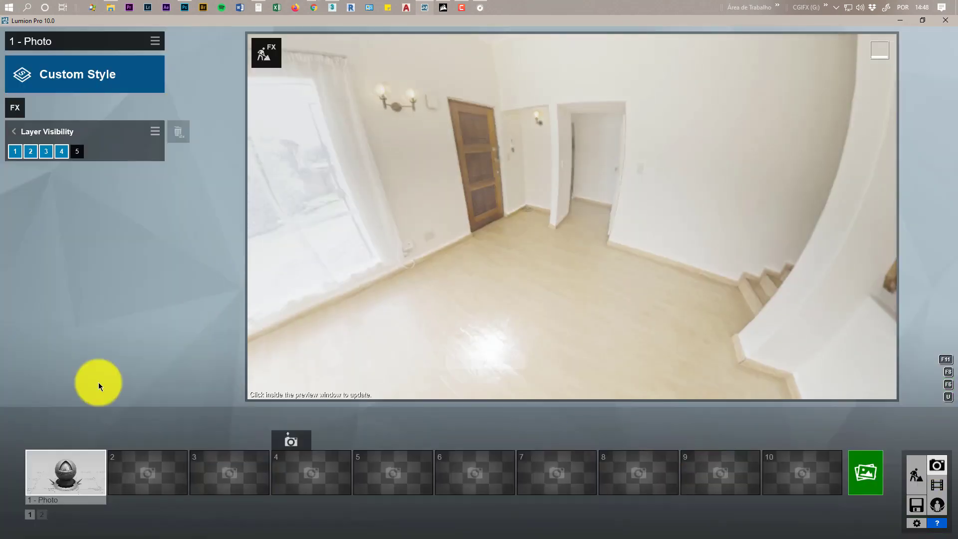
pyautogui.click(73, 475)
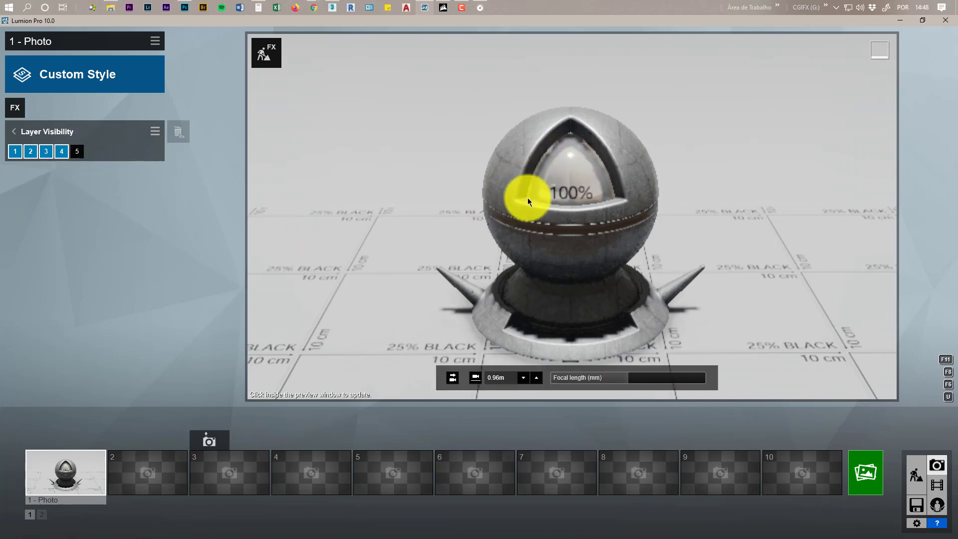
# Step: Examine the shader ball's reflections up close in Build with effects, and return to Build mode
pyautogui.click(266, 51)
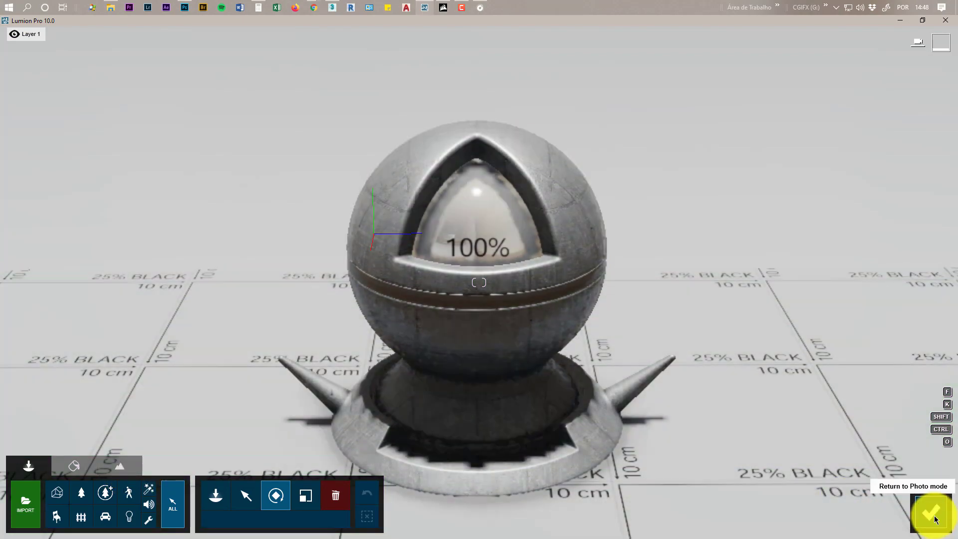
pyautogui.click(931, 513)
pyautogui.click(918, 470)
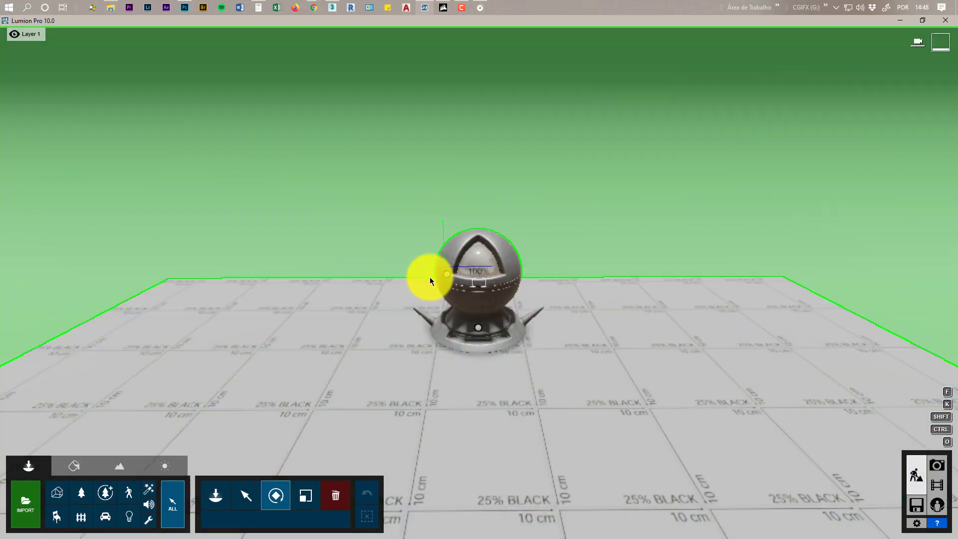
# Step: Turn the sun direction to the southeast, lower the sun height to partway down the sky, and slightly reduce the sun brightness
pyautogui.scroll(5, 430, 278)
pyautogui.click(159, 469)
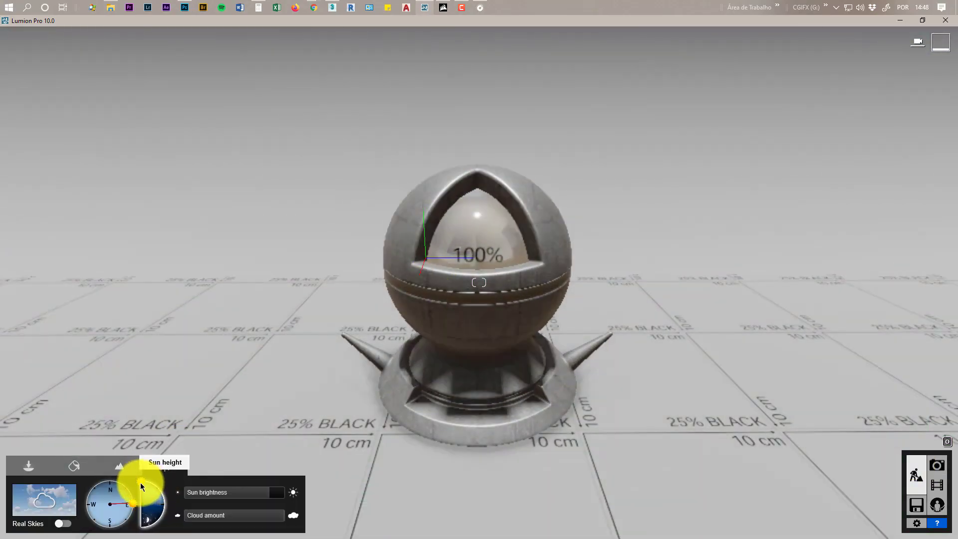
pyautogui.moveTo(140, 483)
pyautogui.mouseDown()
pyautogui.moveTo(151, 486)
pyautogui.moveTo(143, 475)
pyautogui.moveTo(164, 501)
pyautogui.moveTo(158, 490)
pyautogui.moveTo(128, 499)
pyautogui.moveTo(122, 474)
pyautogui.moveTo(106, 533)
pyautogui.moveTo(114, 507)
pyautogui.moveTo(109, 519)
pyautogui.moveTo(128, 517)
pyautogui.moveTo(115, 509)
pyautogui.moveTo(134, 514)
pyautogui.moveTo(124, 496)
pyautogui.moveTo(131, 520)
pyautogui.moveTo(156, 486)
pyautogui.mouseUp()
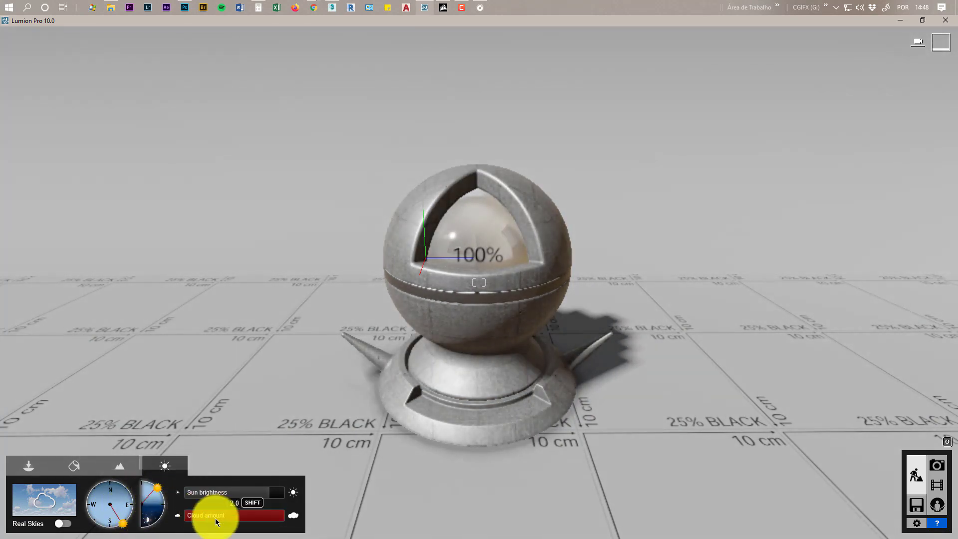
pyautogui.keyDown('shift'); pyautogui.moveTo(263, 493); pyautogui.dragTo(260, 487); pyautogui.keyUp('shift')
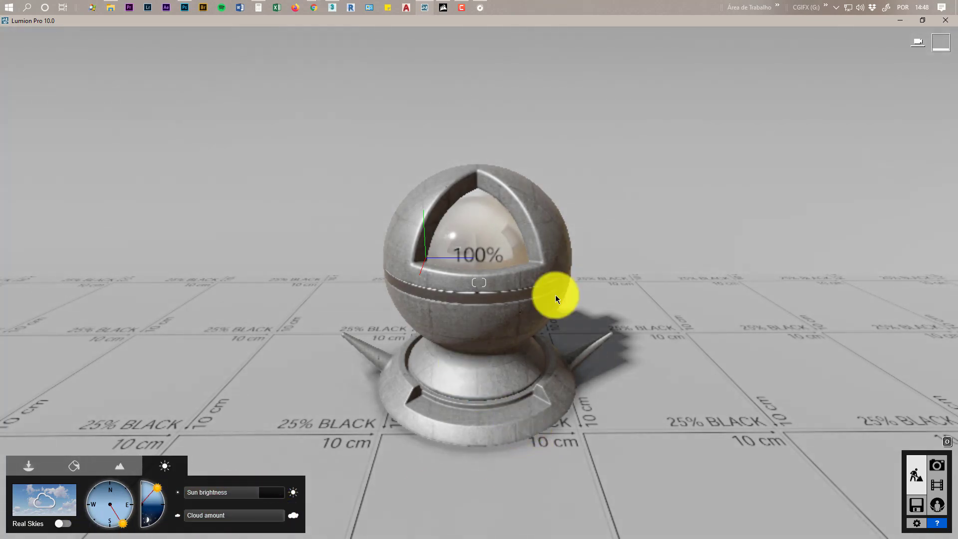
# Step: Recall photo 1's view of the shader ball in Photo mode and update its preview with the new sun lighting
pyautogui.click(929, 470)
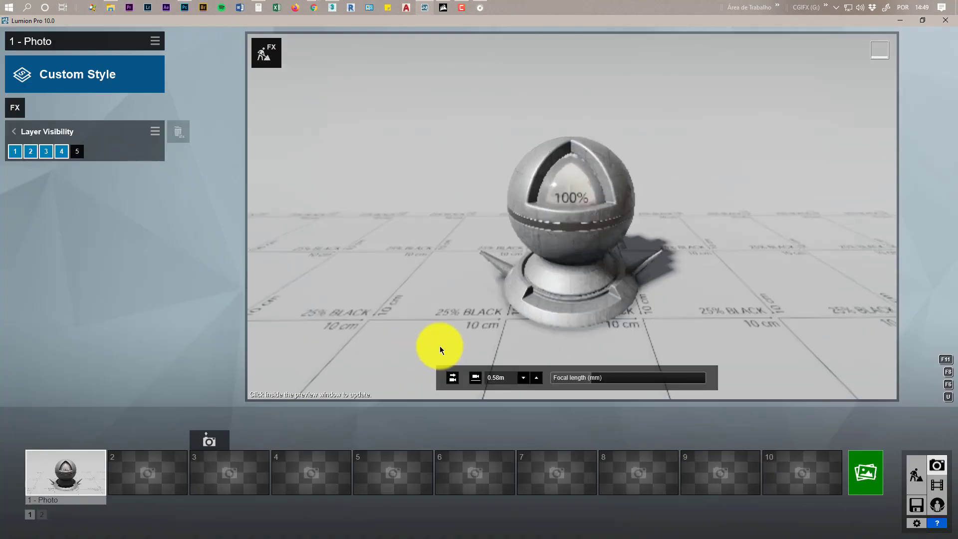
pyautogui.click(75, 475)
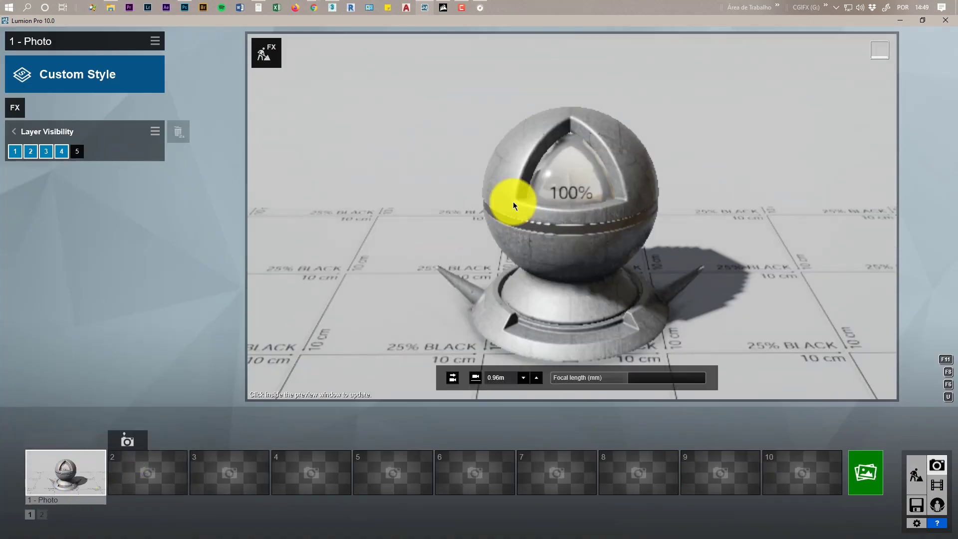
pyautogui.click(581, 166)
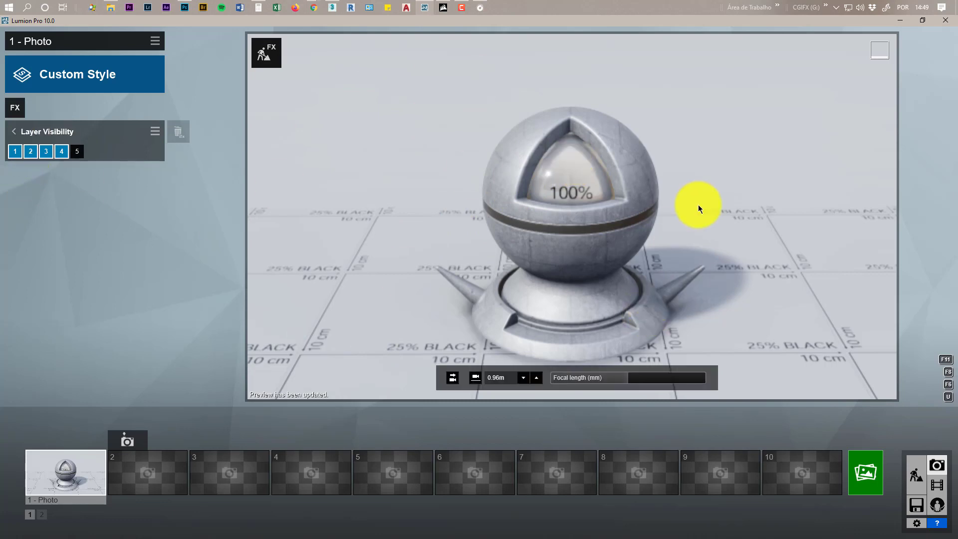
# Step: Render the current shot at Desktop size, 1920x1080, as a JPG that overwrites the existing image in the resultados_a folder
pyautogui.click(866, 474)
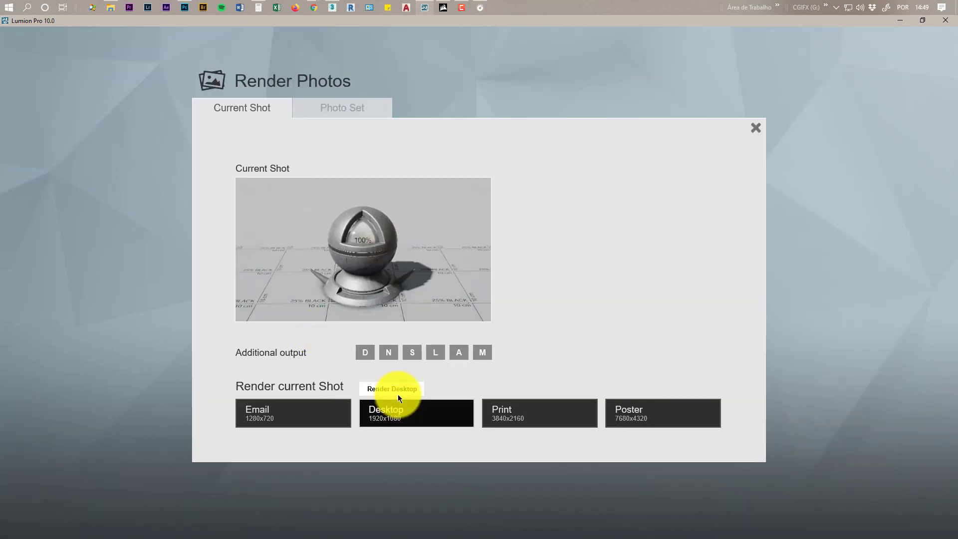
pyautogui.click(403, 416)
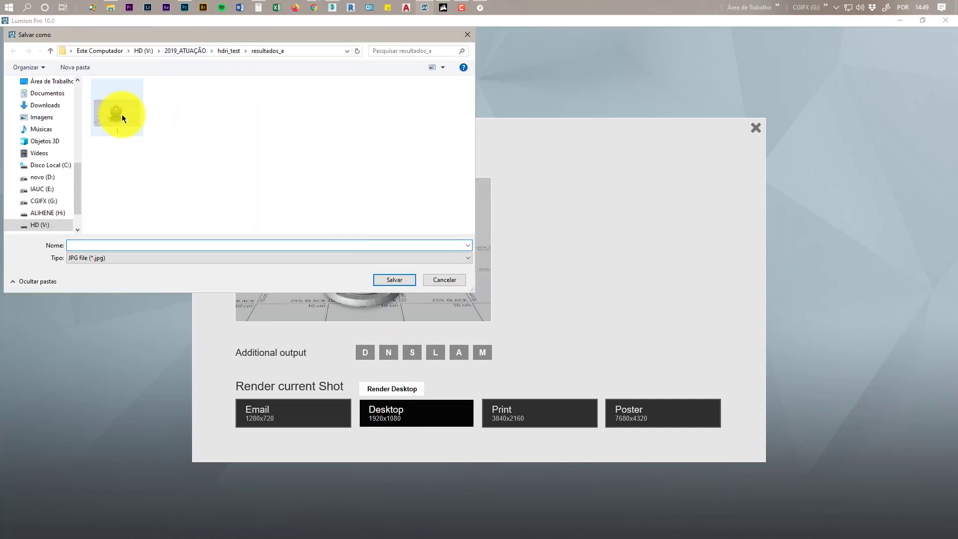
pyautogui.click(129, 122)
pyautogui.press('Return')
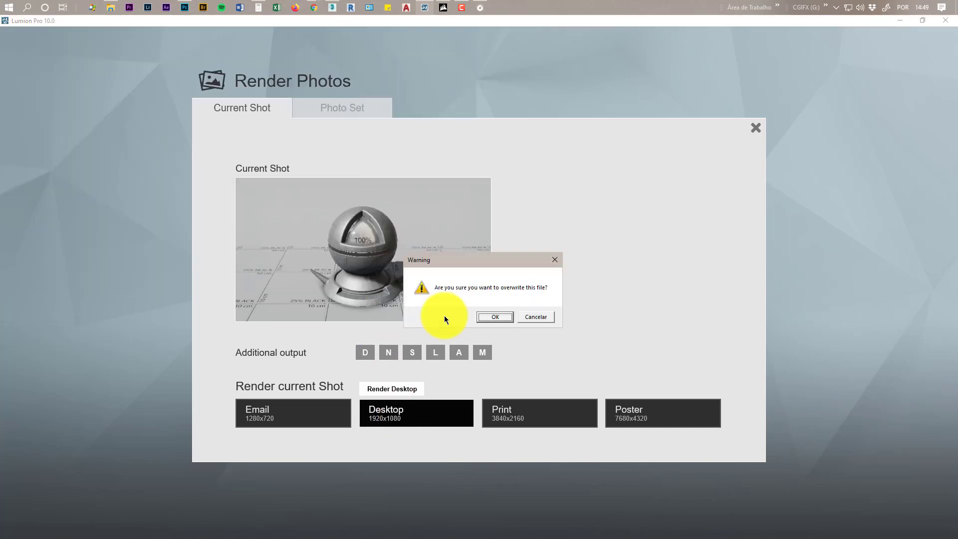
pyautogui.click(499, 315)
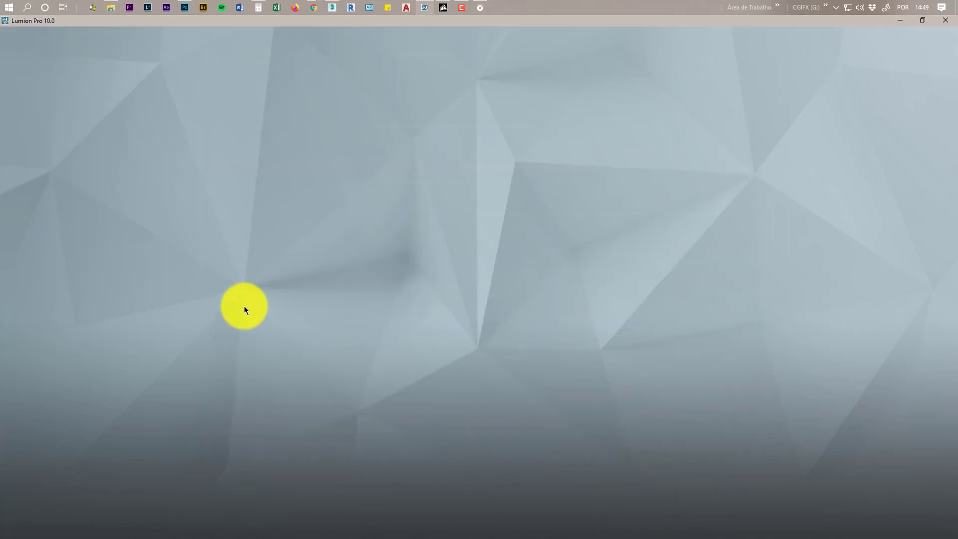